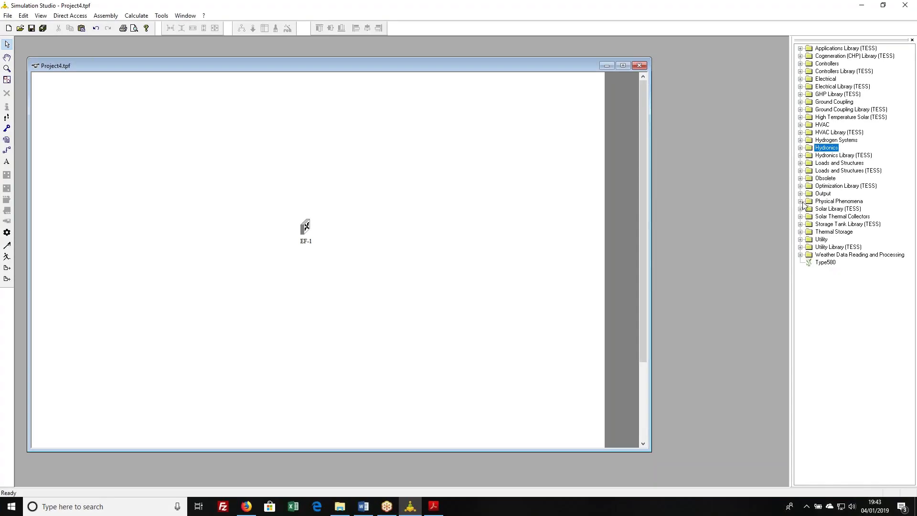
Expand Output > Online Plotter > Online Plotter Without File to reveal Type65d
click(801, 193)
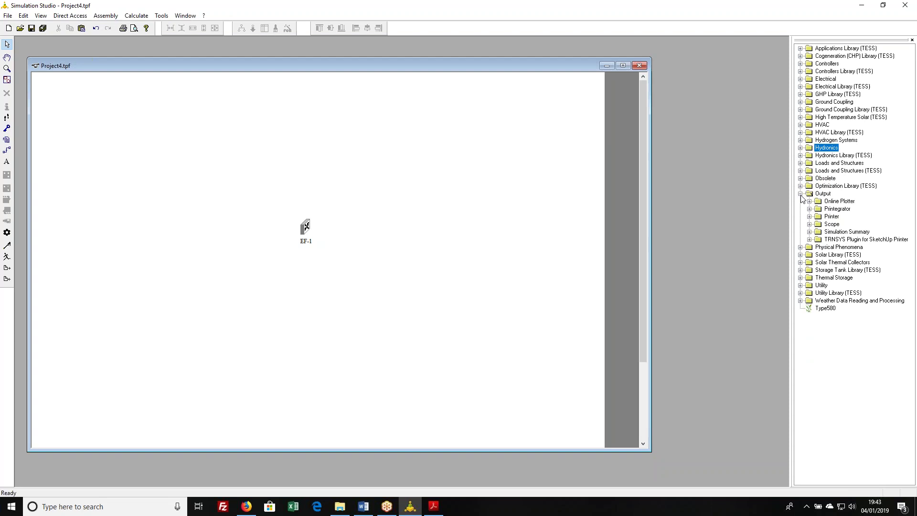
click(809, 202)
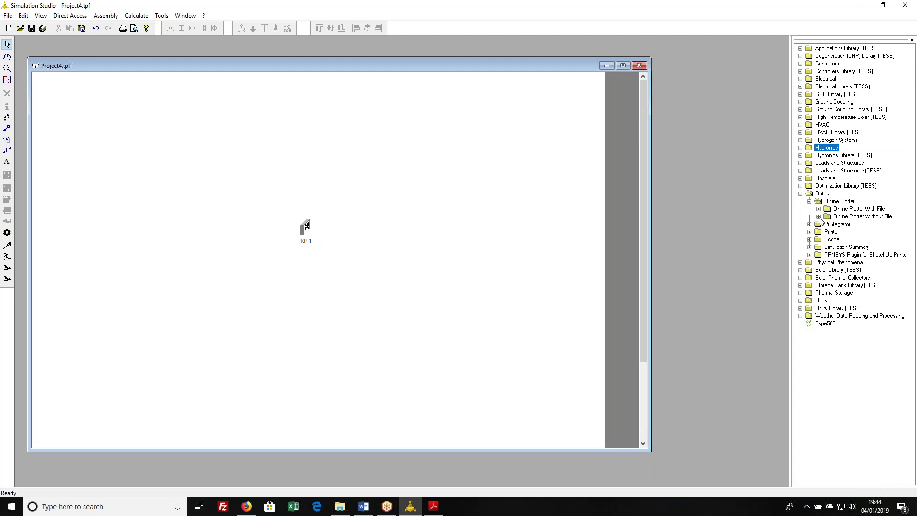
click(819, 217)
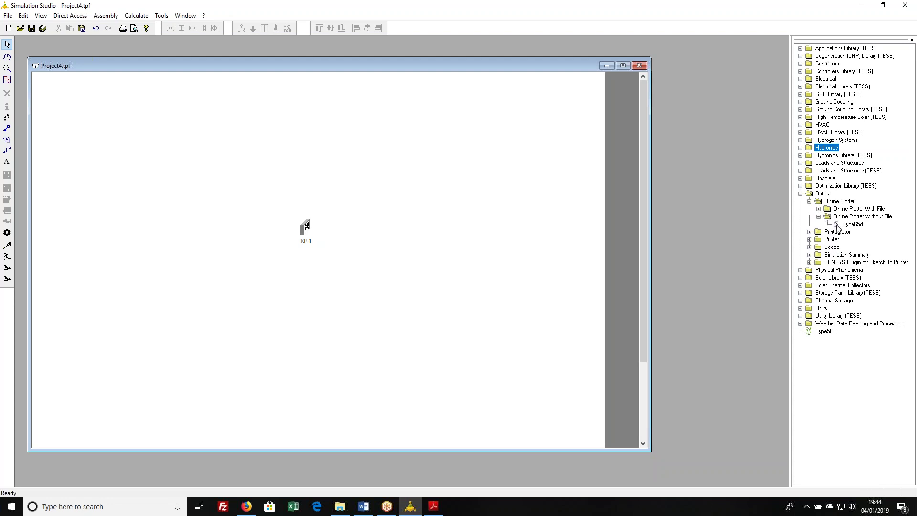
Place a Type65d plotter on the canvas beside EF-1 and open its parameters
drag(836, 225, 430, 233)
click(477, 228)
double_click(428, 227)
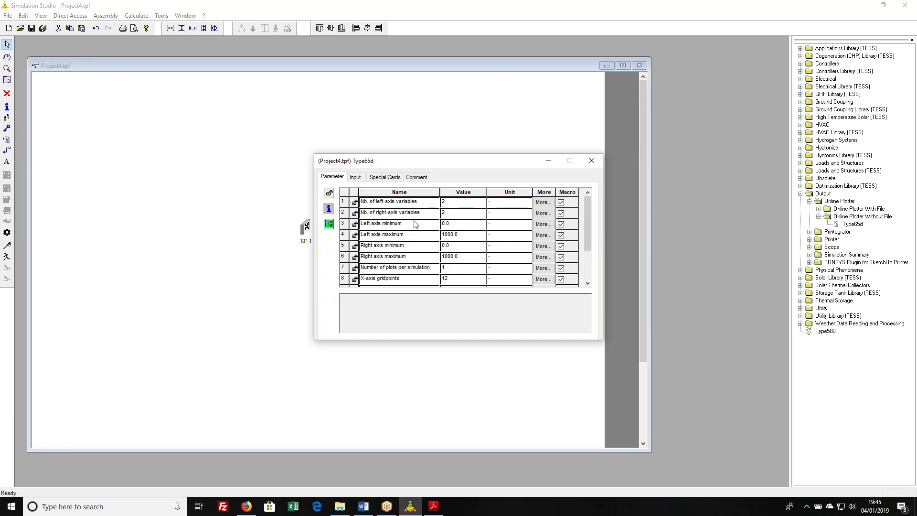
Set one left-axis and one right-axis variable, left maximum 50 and right maximum 10000
click(454, 204)
text(1)
key(Down)
text(1)
key(Down)
key(Down)
text(50)
key(Down)
key(Down)
text(10000)
drag(458, 167, 431, 280)
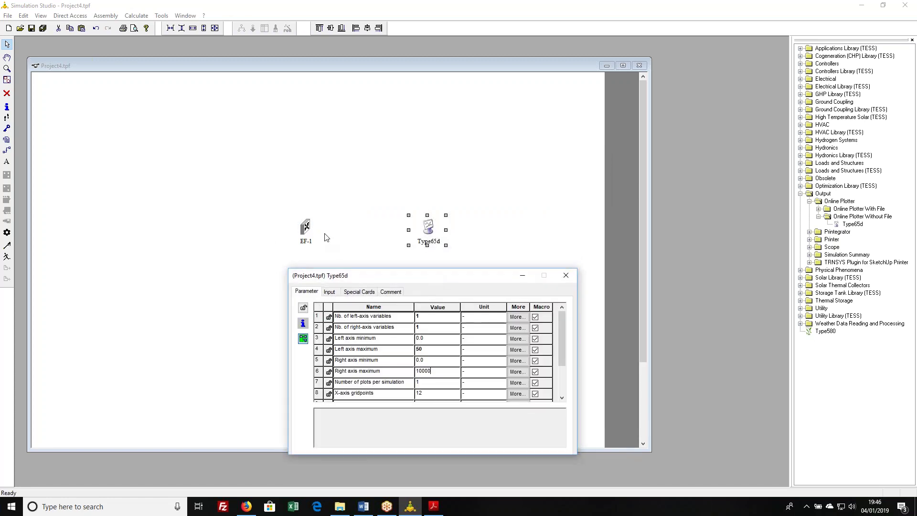
click(306, 229)
Check the list of EF-1's outputs, then close its settings
double_click(305, 229)
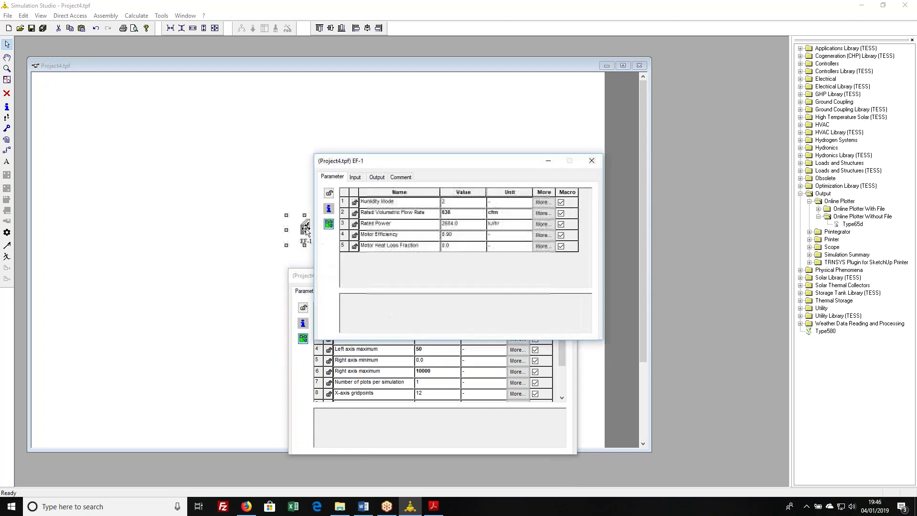
click(377, 177)
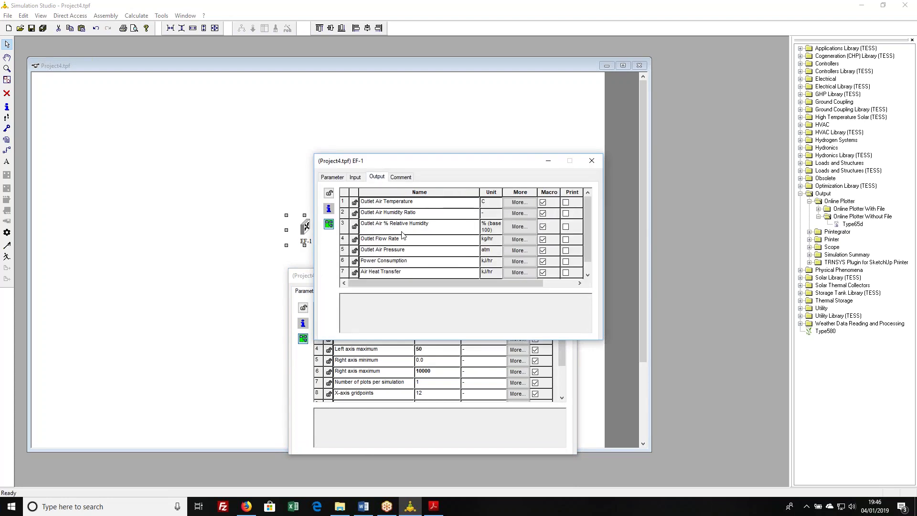
click(591, 160)
Reposition the Type65d settings window to bring up its left and right axis inputs
drag(484, 276, 426, 266)
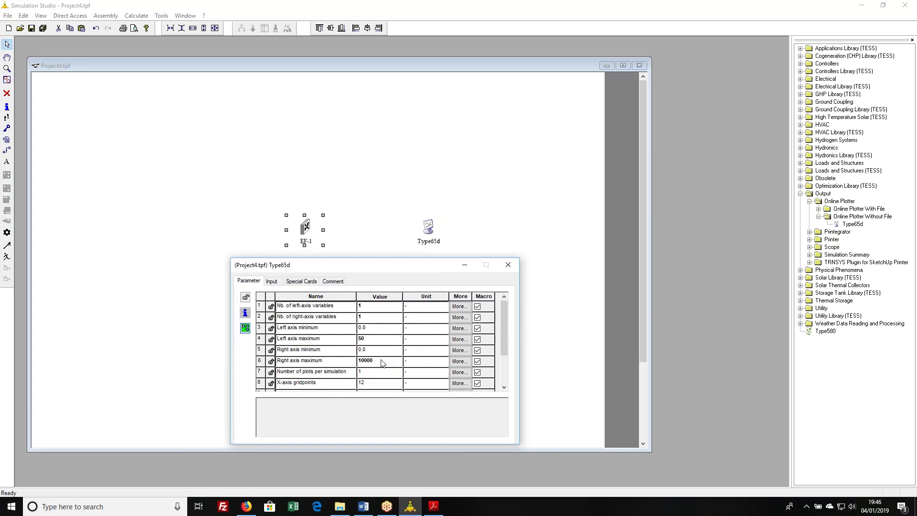
drag(502, 329, 499, 361)
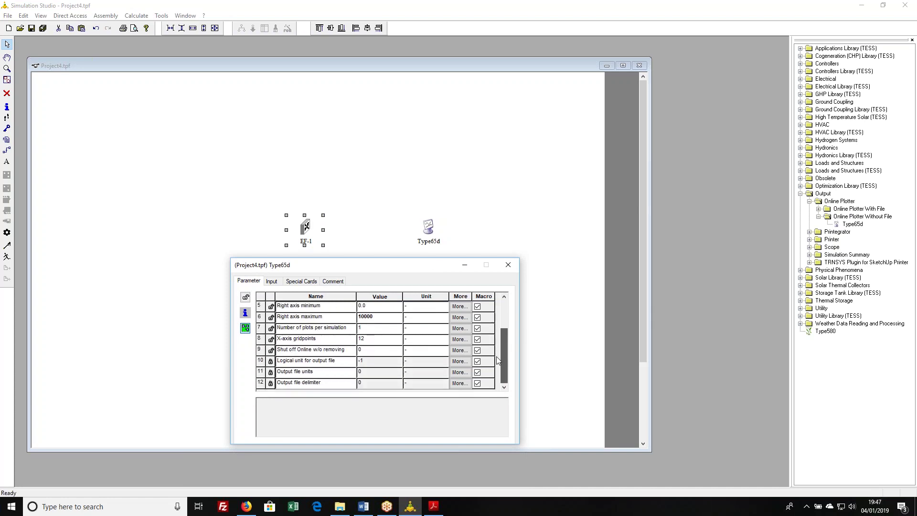
click(389, 331)
Change the plotter's number of left-axis variables to 2
click(273, 283)
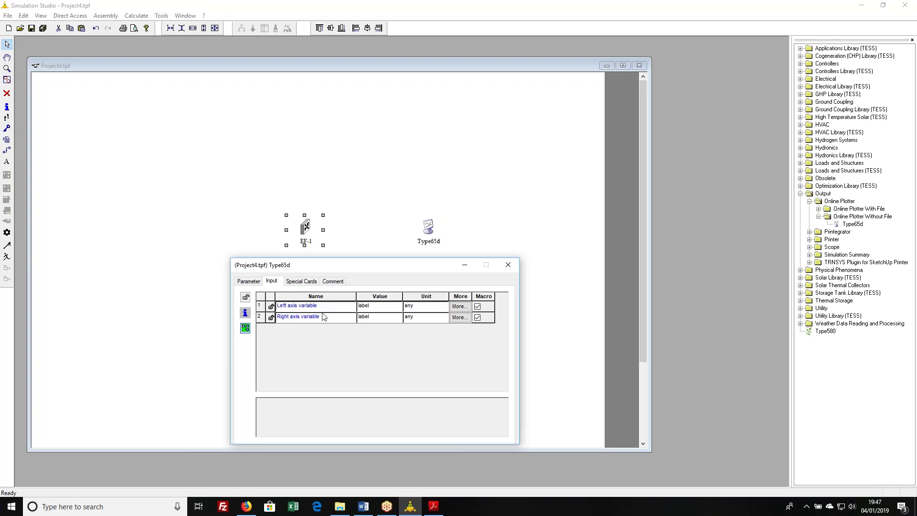
click(259, 283)
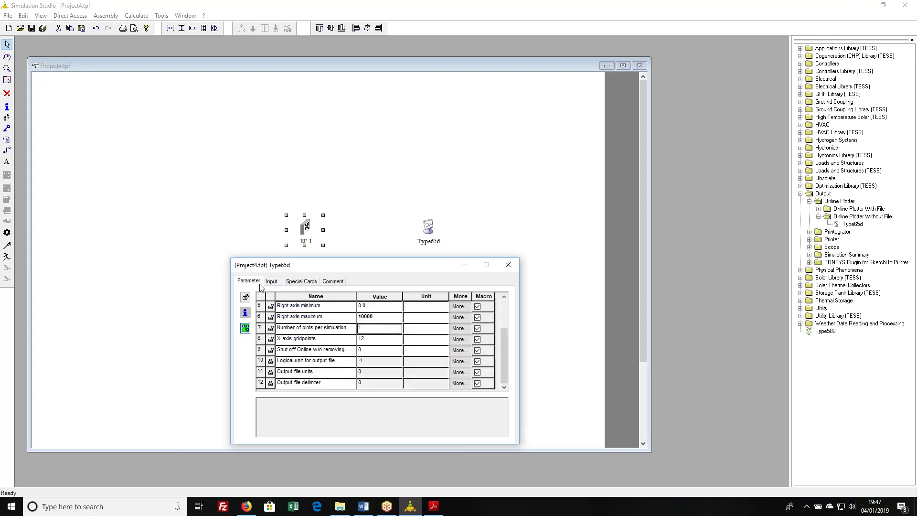
scroll(379, 309, up, 2)
click(378, 308)
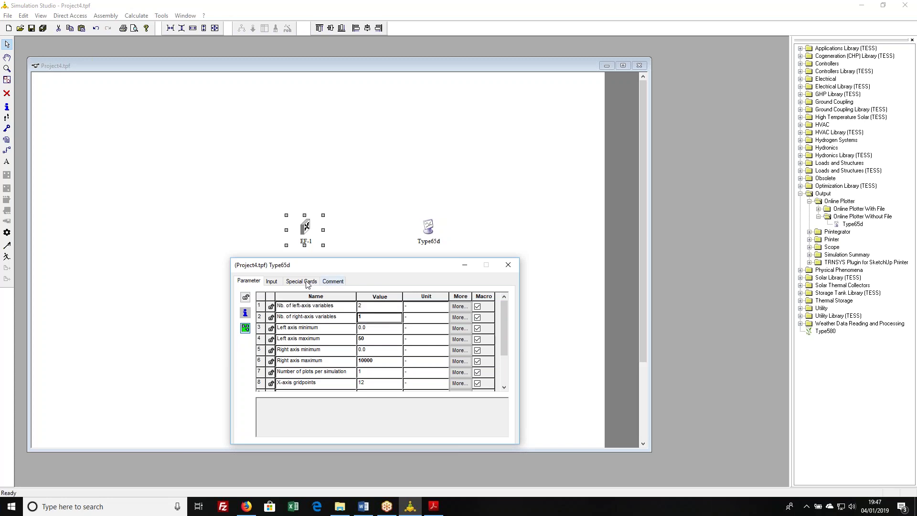
click(272, 282)
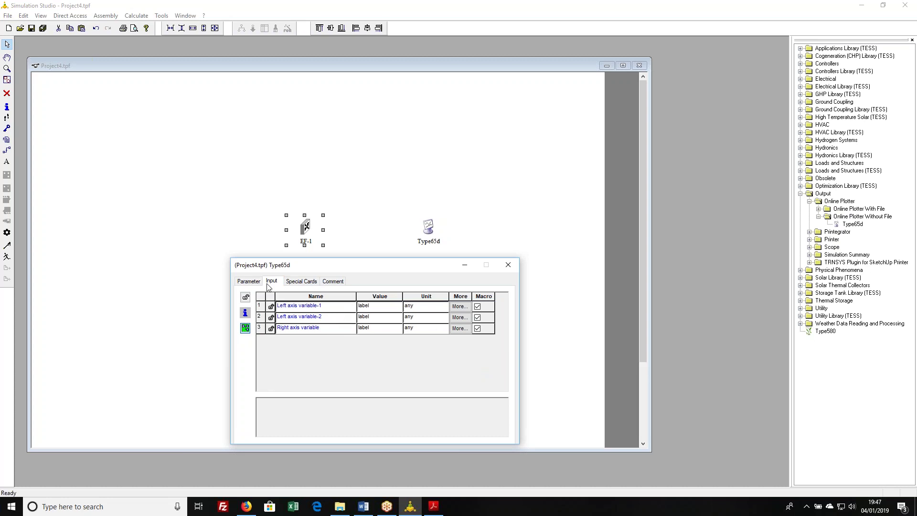
Label the plotter inputs T_OUT for left variable 1 and mOut for the right axis
click(378, 309)
text(T_OUT)
click(393, 329)
text(mOut)
Change the right axis title to 'Flow Rate [kg/h]'
click(296, 283)
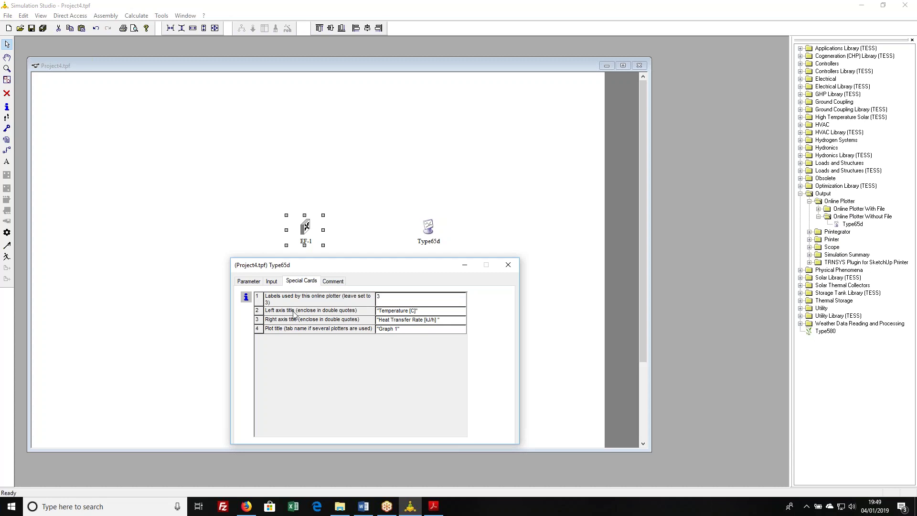
click(383, 323)
drag(382, 322, 415, 322)
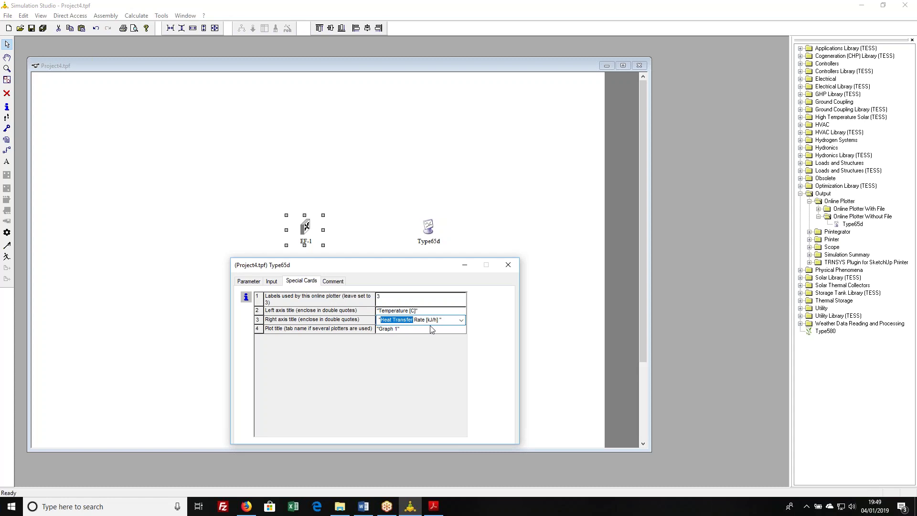
text(Flow)
key(shift+Right)
text(g)
Rename the plot title to 'fan plot' and close the plotter settings
click(398, 331)
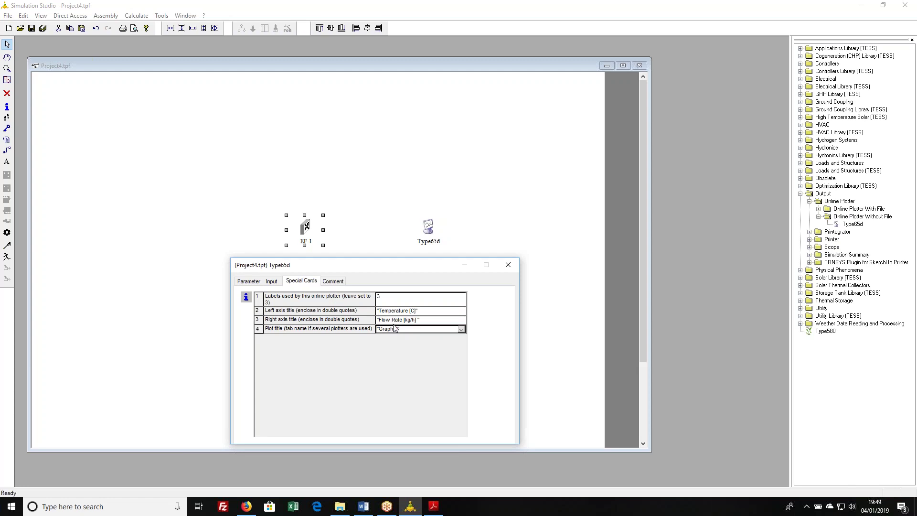
click(395, 329)
drag(381, 329, 402, 328)
text(fan plot)
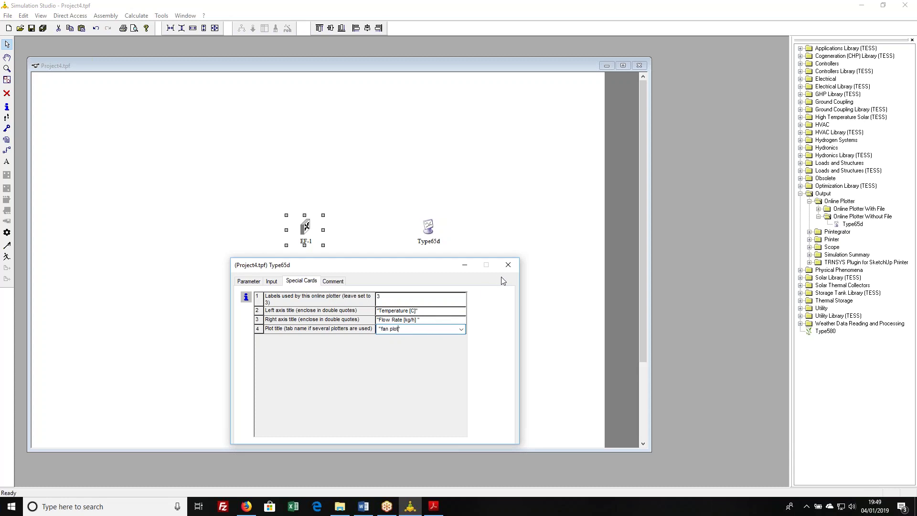
click(509, 265)
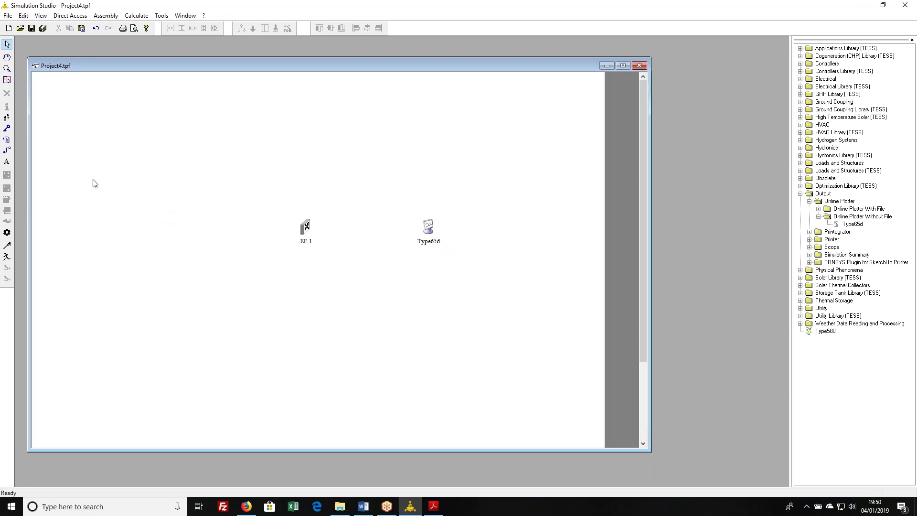
Link EF-1's Outlet Air Temperature to Left axis variable-1 and Outlet Flow Rate to Right axis variable
click(7, 152)
drag(307, 226, 417, 227)
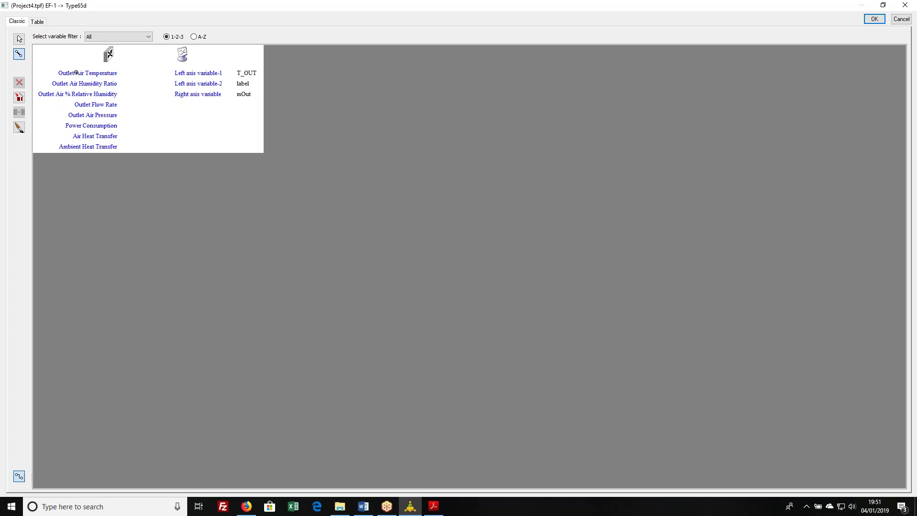
drag(88, 73, 196, 73)
click(205, 94)
click(874, 19)
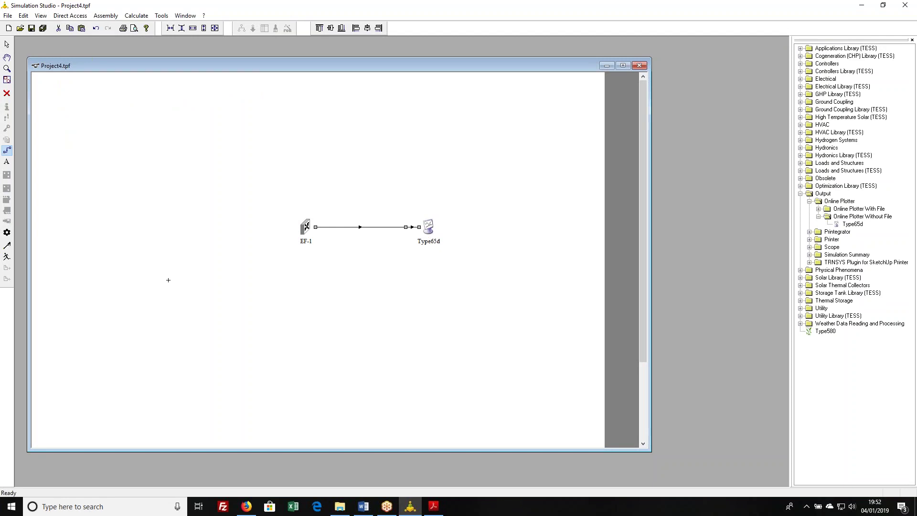
Run the simulation, keep the online plot open afterwards, and give it a white background
click(7, 258)
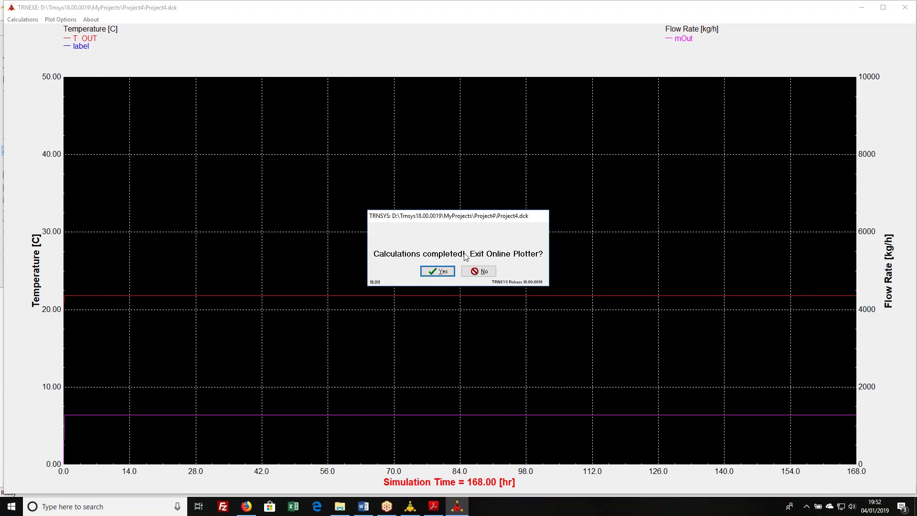
click(478, 271)
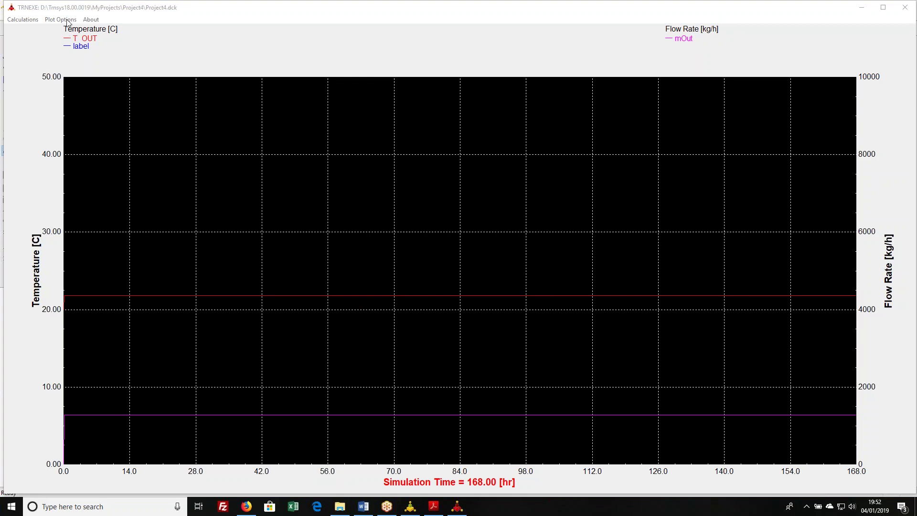
click(68, 21)
click(67, 42)
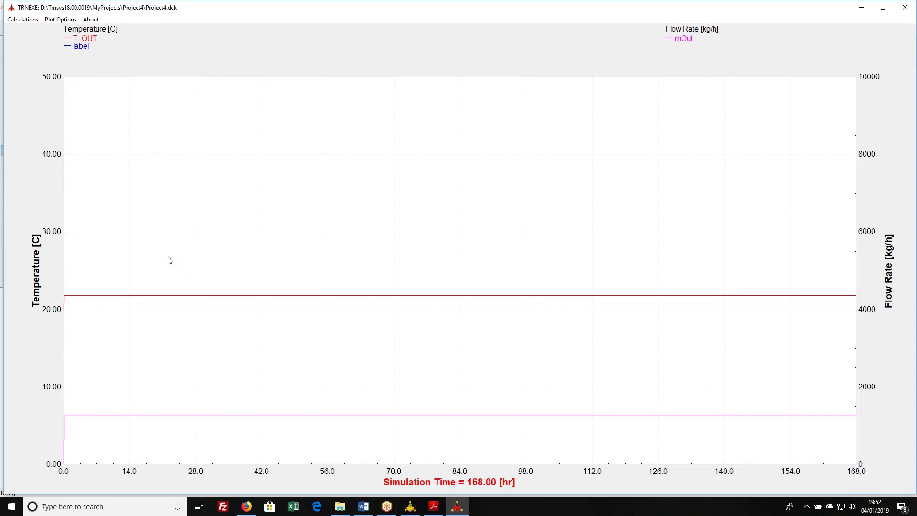
drag(167, 260, 291, 240)
drag(173, 227, 291, 224)
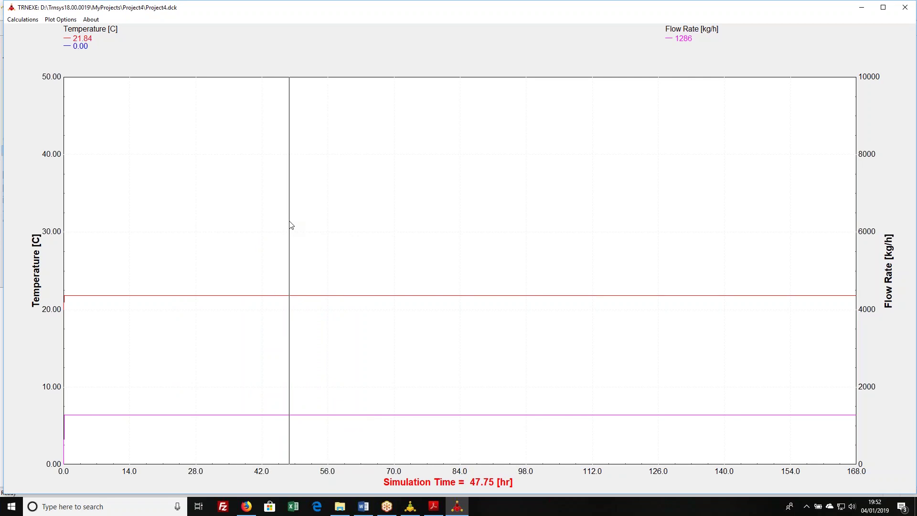
drag(291, 225, 292, 226)
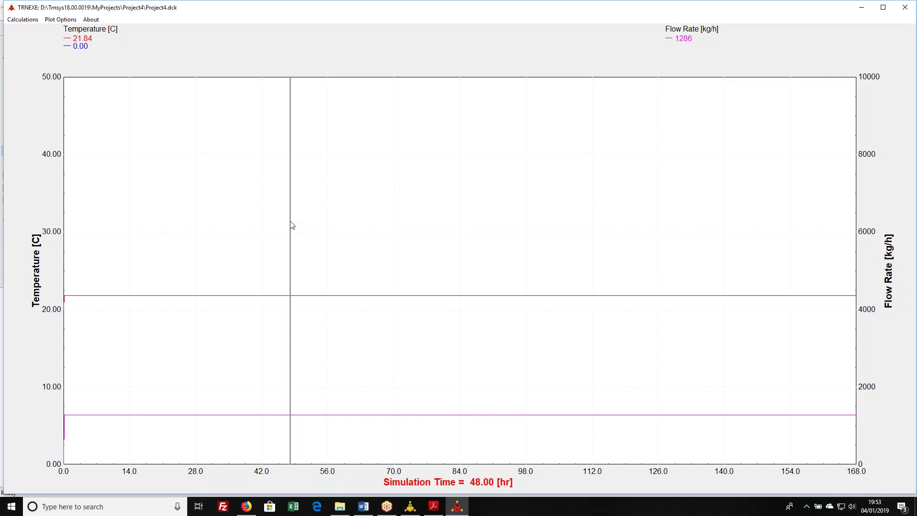
drag(291, 221, 247, 236)
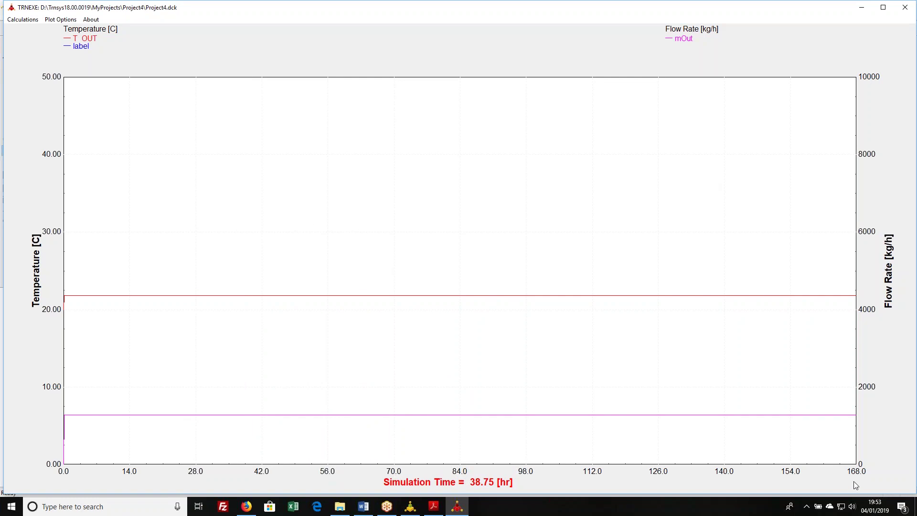
Rescale the flow-rate axis maximum from 10000 to 5000
click(873, 78)
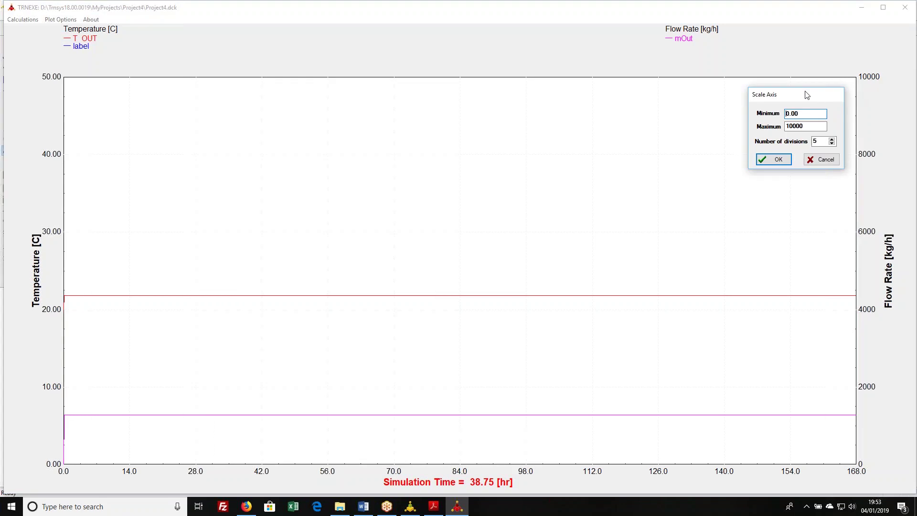
drag(810, 126, 773, 125)
text(5000)
key(Return)
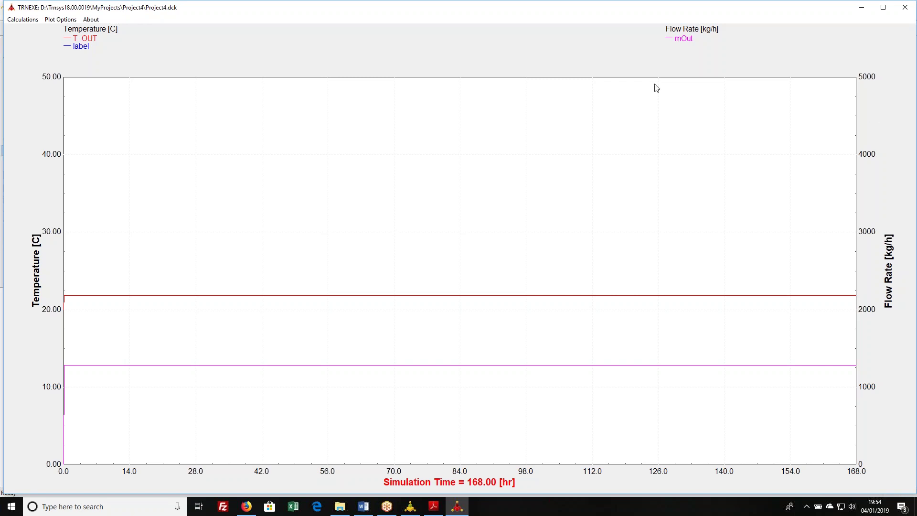
Hide the T OUT temperature curve while keeping mOut displayed
click(91, 40)
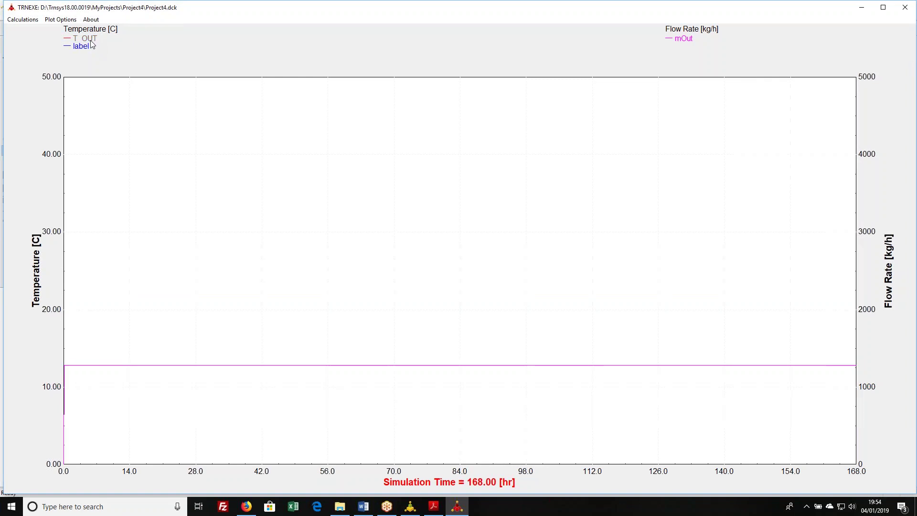
click(682, 40)
click(682, 40)
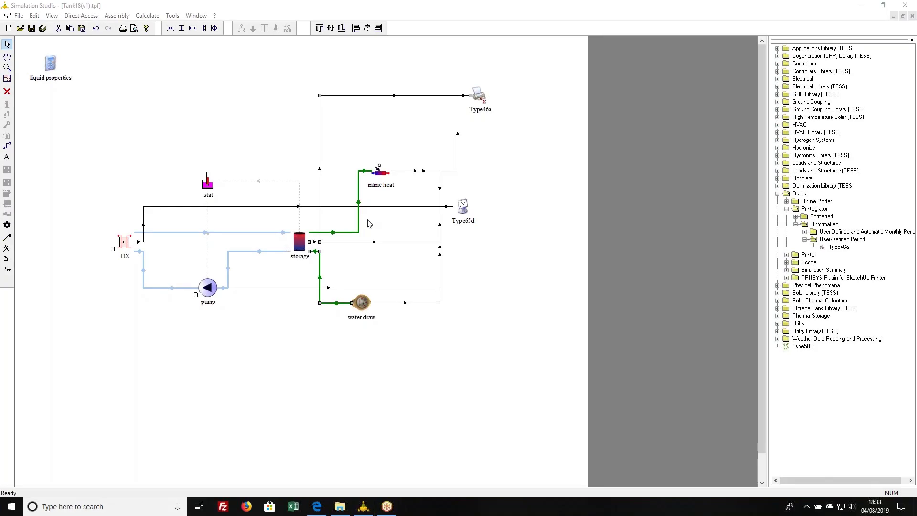
click(7, 248)
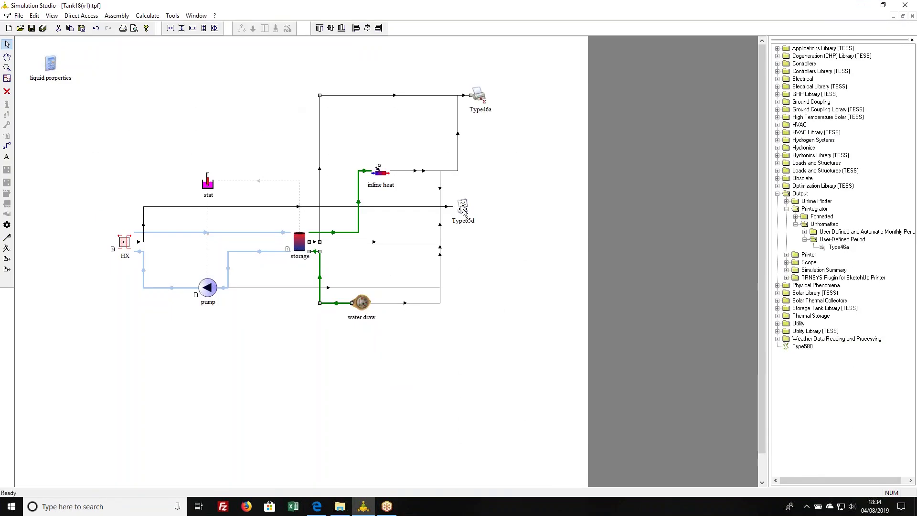
Give Type65d 52 plots per simulation and 7 x-axis gridpoints, then close its parameters
double_click(463, 209)
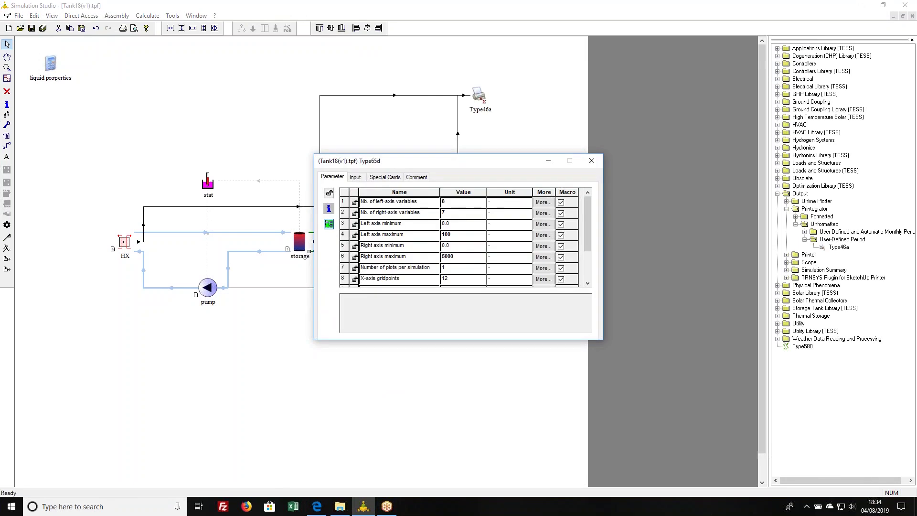
scroll(456, 267, down, 1)
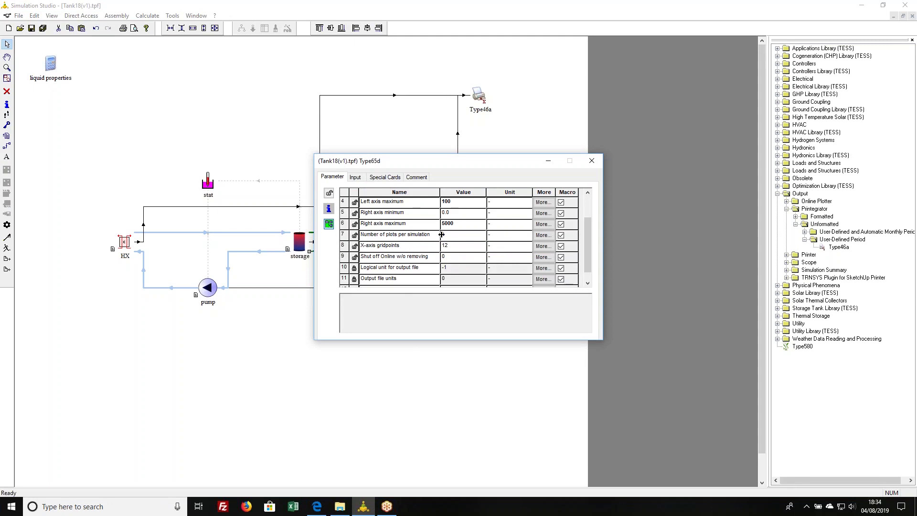
click(462, 239)
key(BackSpace)
text(52)
click(462, 245)
text(7)
key(Return)
key(Up)
key(Up)
click(591, 160)
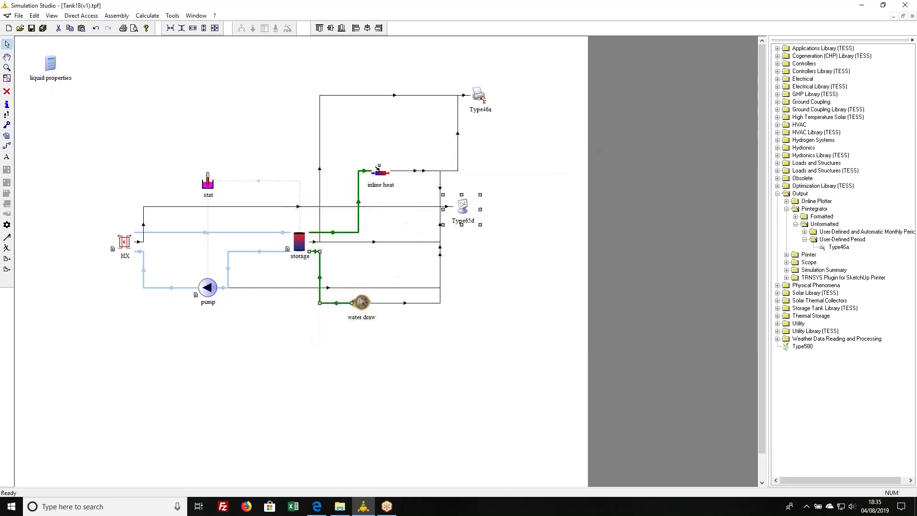
Run the tank simulation and halt it partway through
click(7, 249)
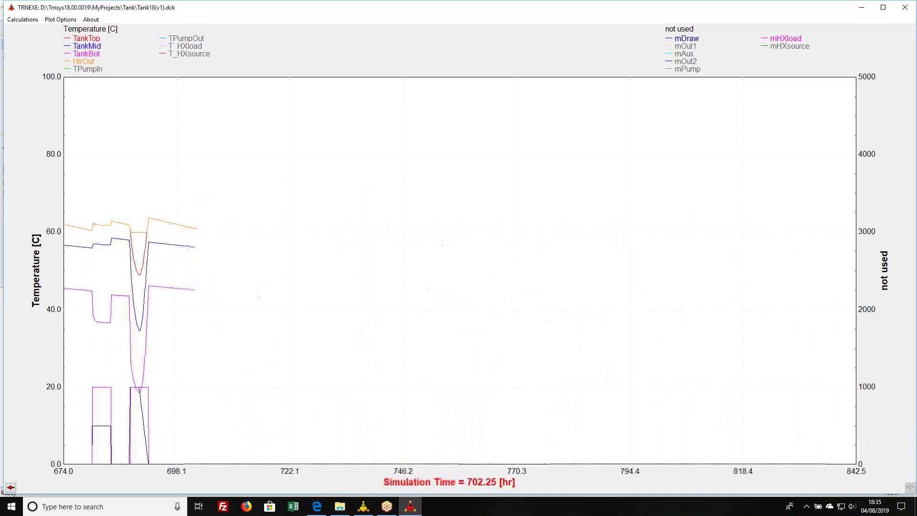
click(23, 19)
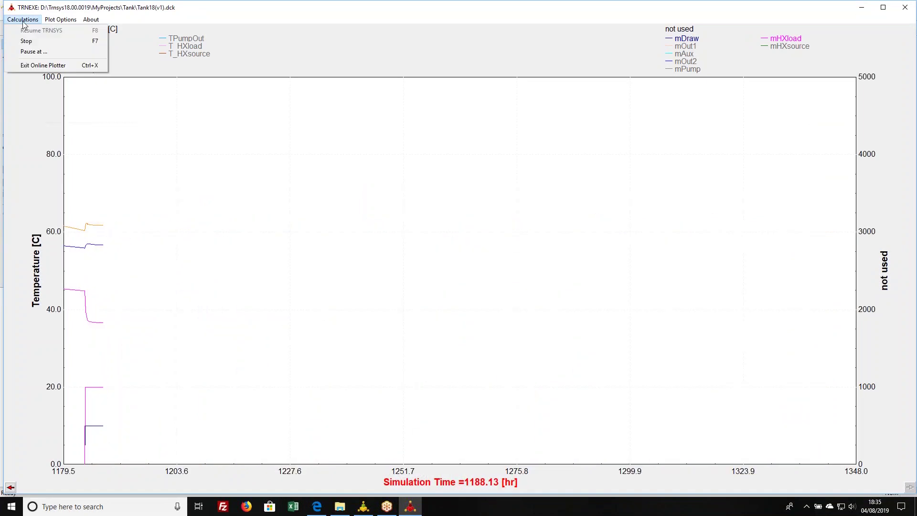
click(27, 42)
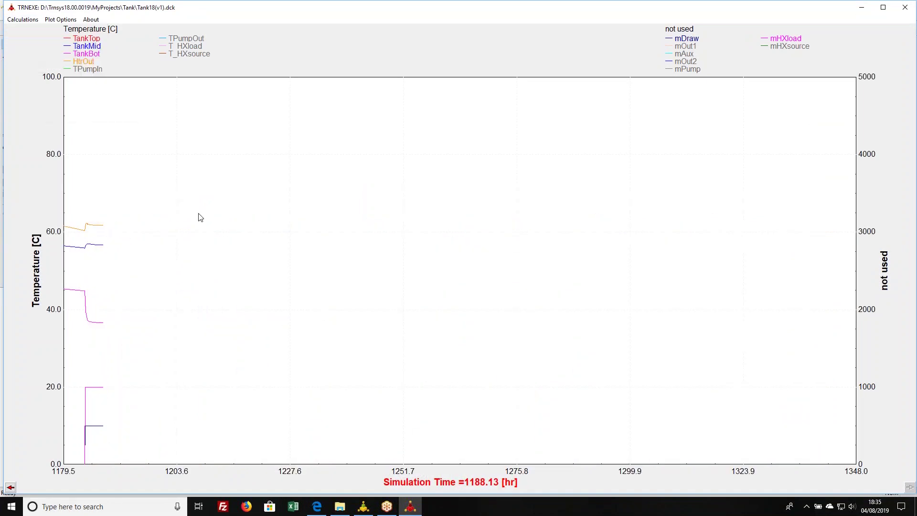
Page back to the 505.5–674.0 hr window, then forward to the latest window
click(10, 487)
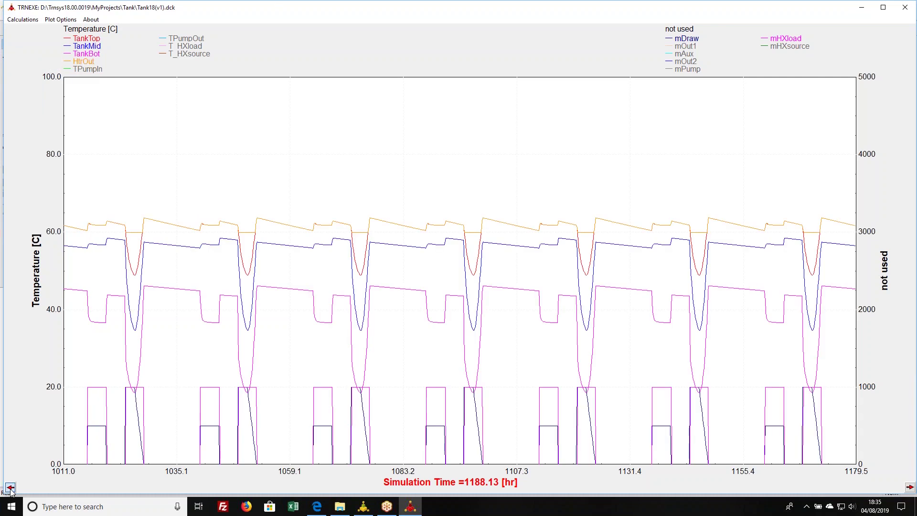
click(10, 487)
click(10, 487)
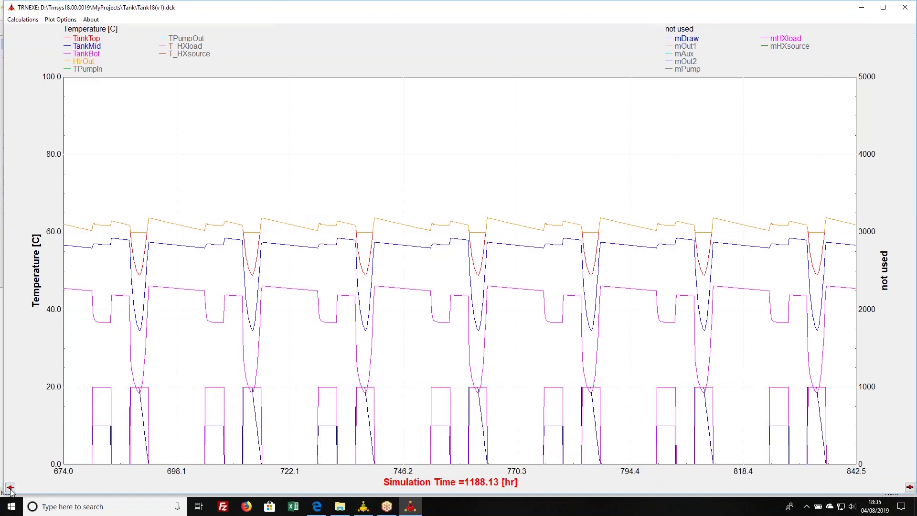
click(10, 487)
click(910, 487)
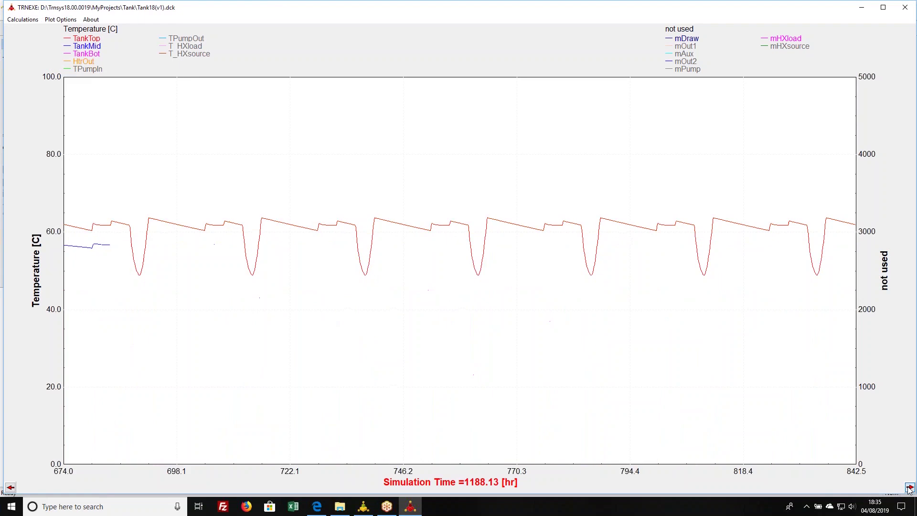
click(909, 487)
click(910, 487)
click(910, 487)
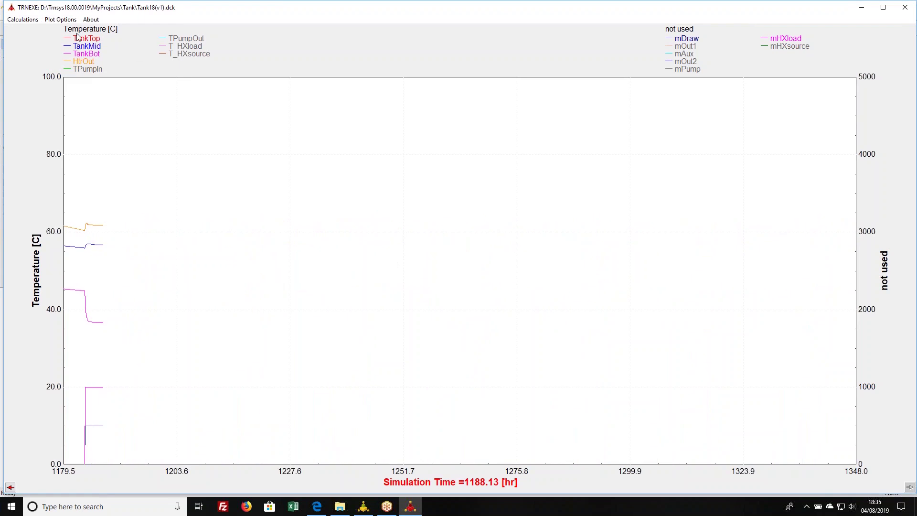
Resume the simulation, then halt it again near 1561 hours
click(23, 19)
click(27, 27)
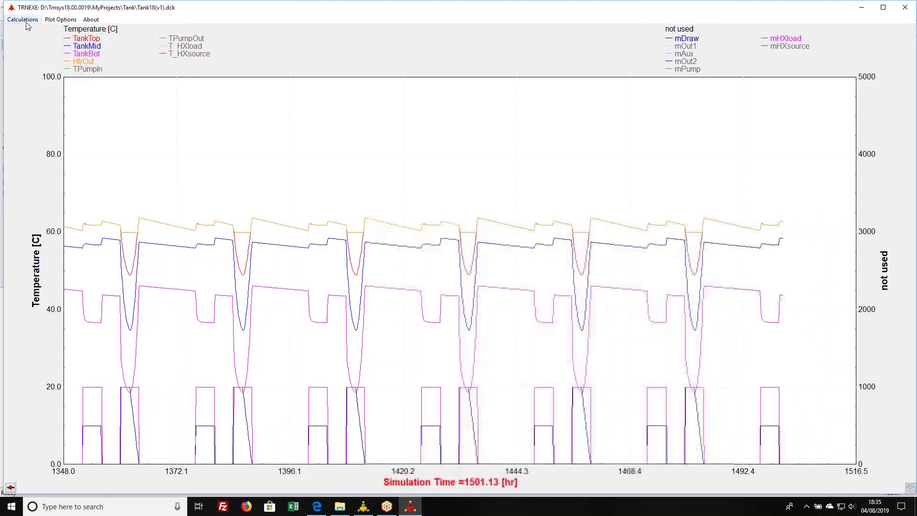
click(22, 20)
click(27, 37)
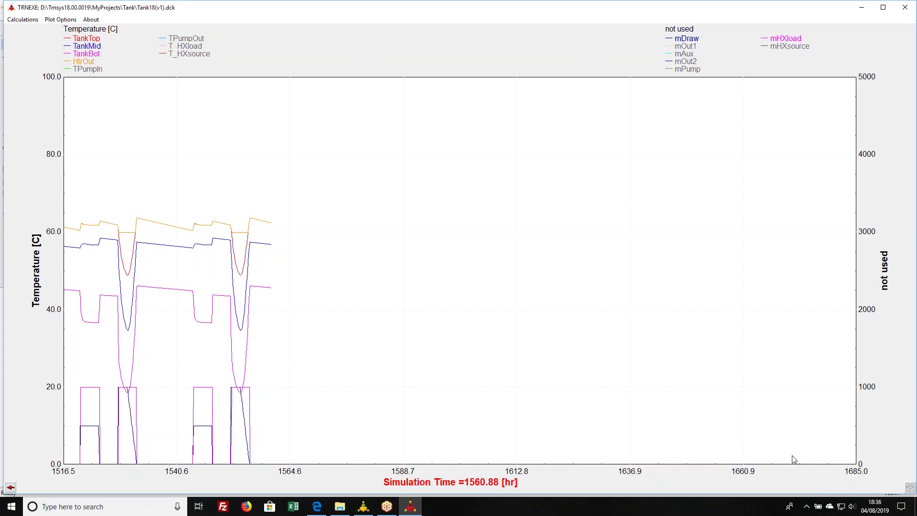
Set the simulation stop time to 168 hr in the Settings
click(905, 8)
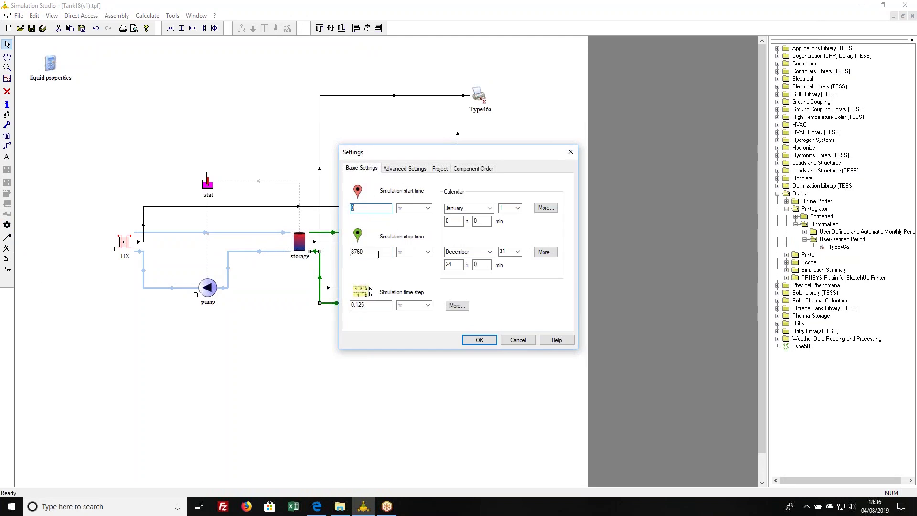
key(Tab)
key(Tab)
text(168)
click(479, 340)
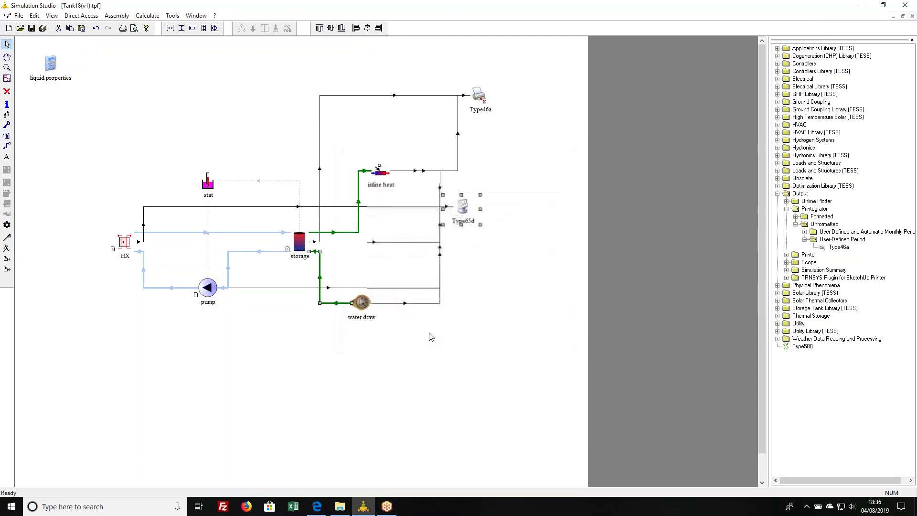
Run the shortened simulation, exit the online plotter, and reopen Type65d's parameters
click(6, 248)
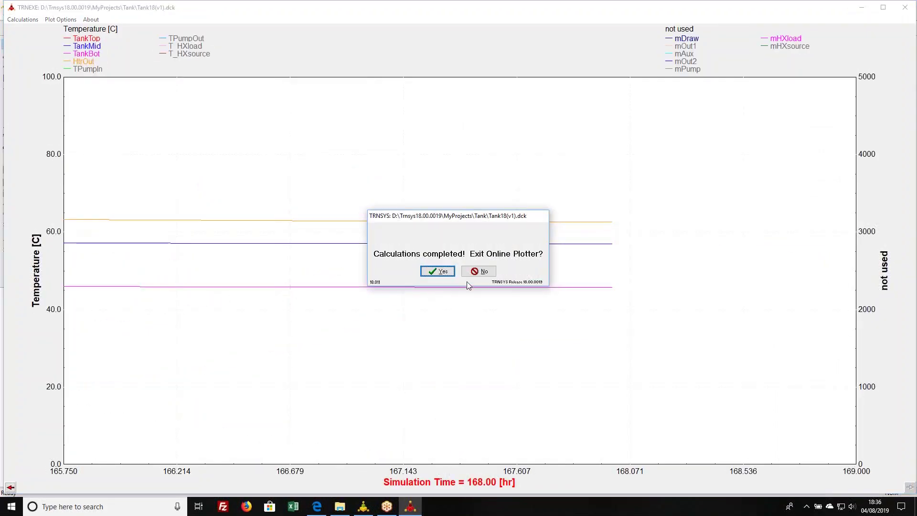
click(438, 271)
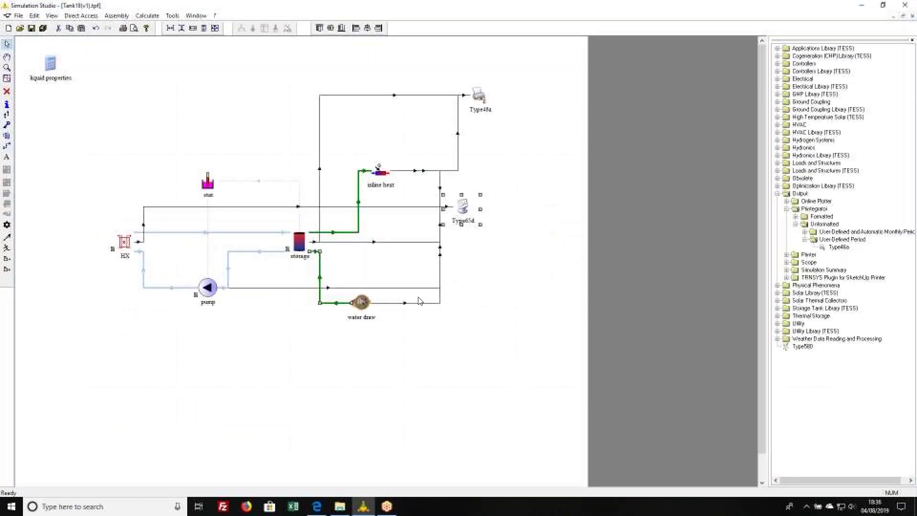
double_click(461, 206)
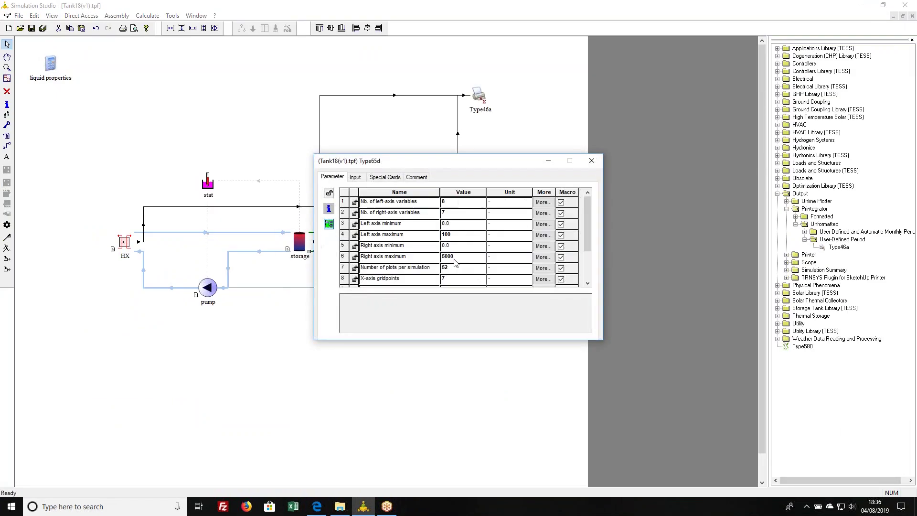
Set Type65d's plots-per-simulation unit to 'variable name' with value nPlots, then close the window
click(500, 269)
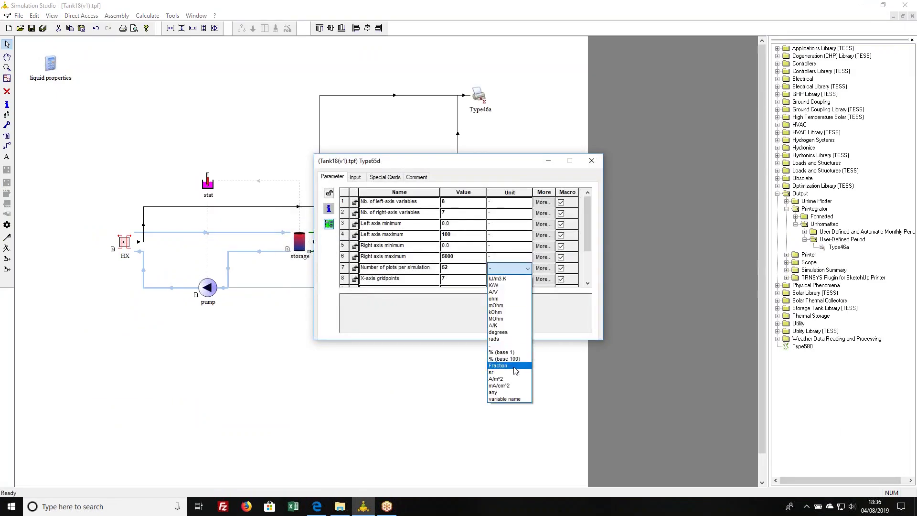
click(516, 399)
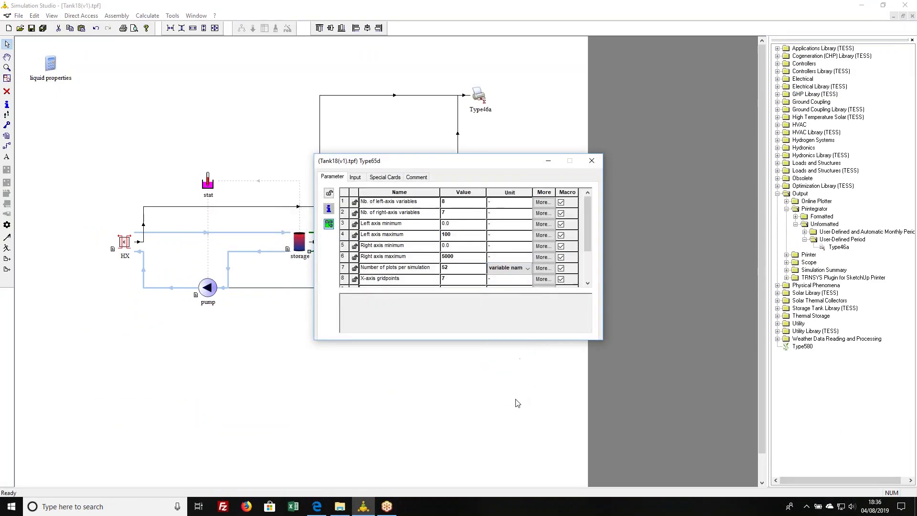
click(473, 272)
text(nPlots)
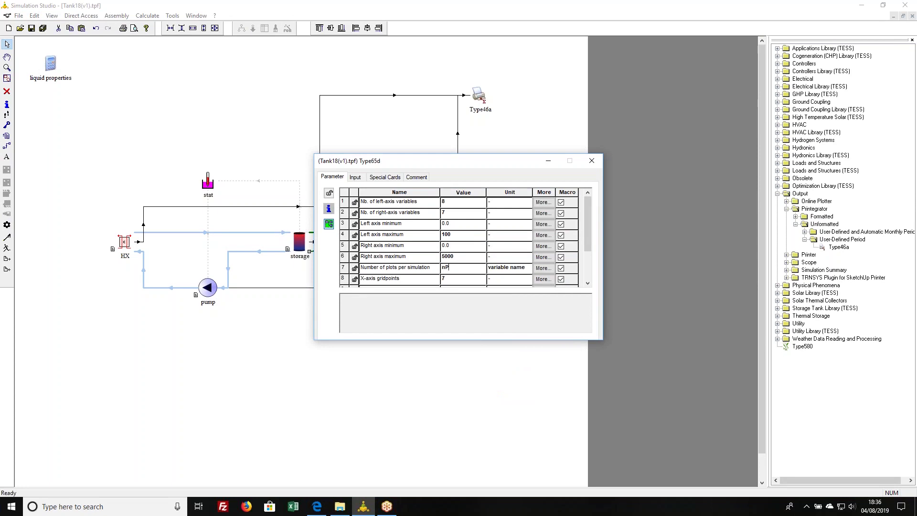
click(591, 161)
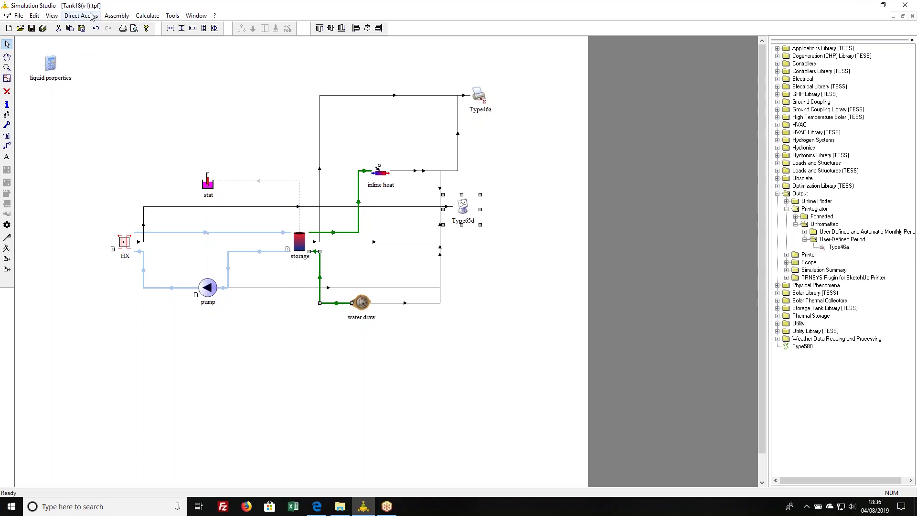
Insert a new Equa component beside liquid properties and open its editor
click(116, 15)
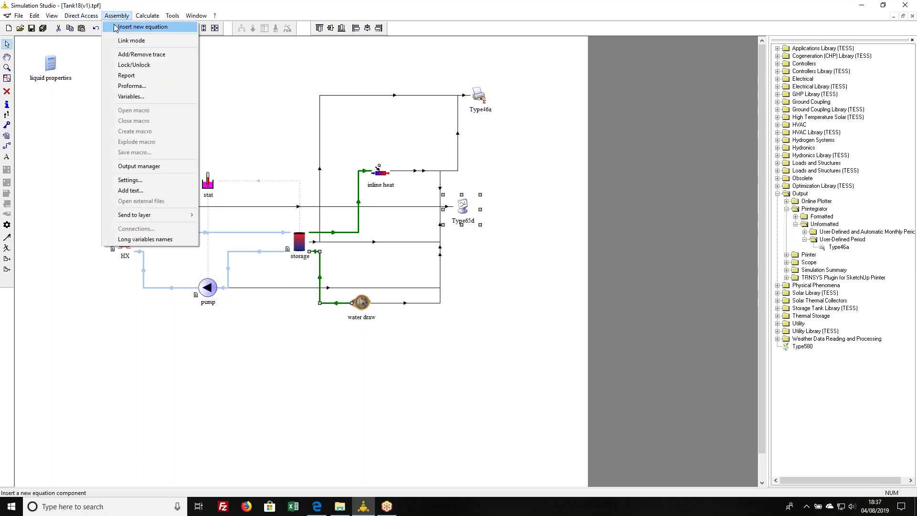
click(121, 25)
click(109, 62)
double_click(104, 65)
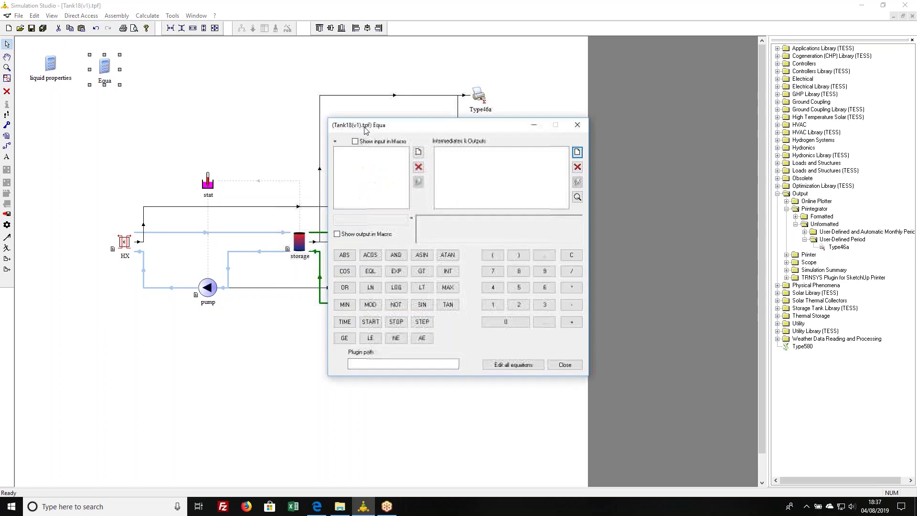
Add output nPlots = (STOP-START)/24, close the editor, and delete Equa from the diagram
click(577, 152)
text(nPlots)
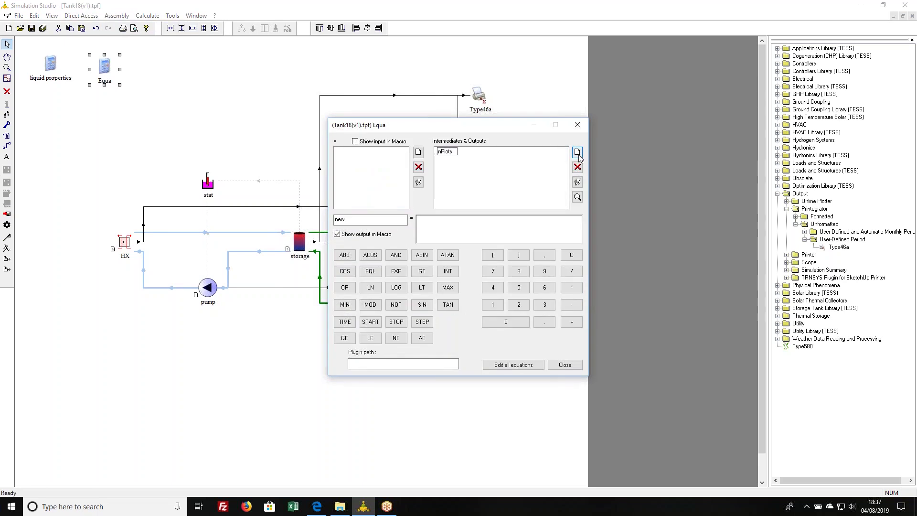
click(501, 223)
text((STOP-START)/24)
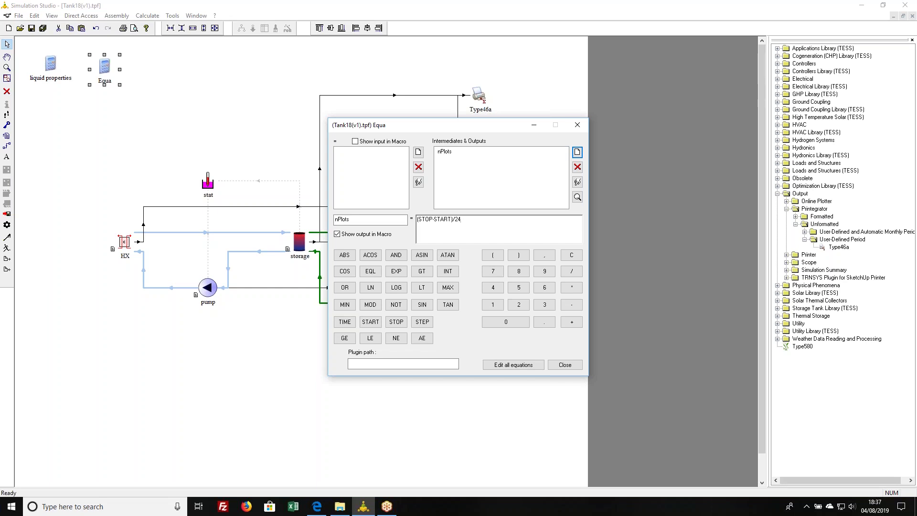
click(565, 365)
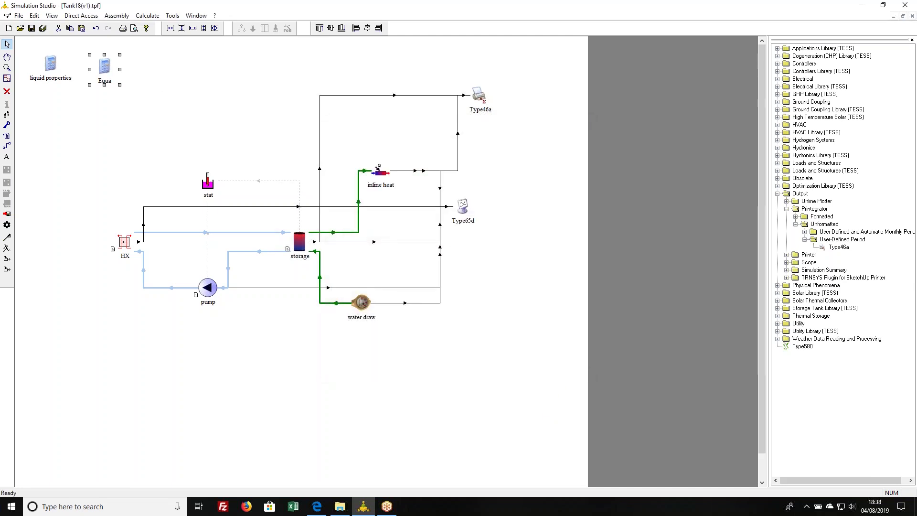
key(Delete)
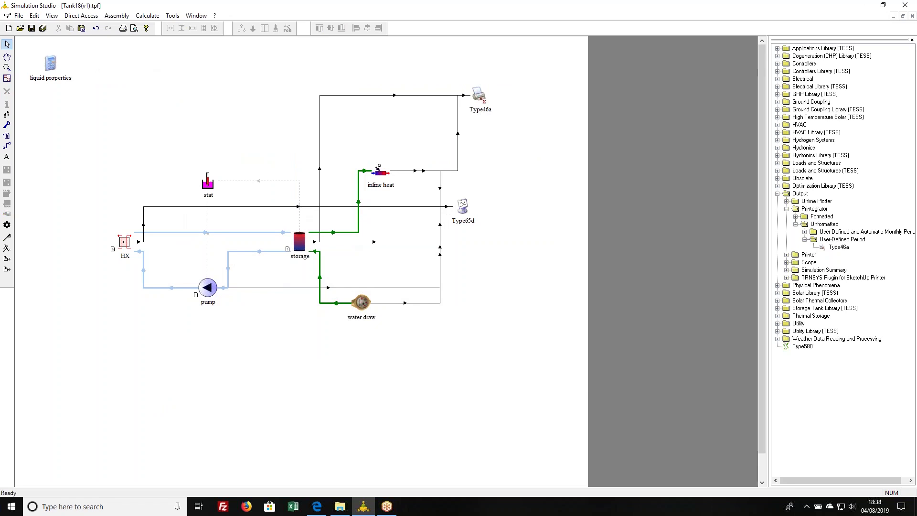
Run the simulation, then change the stop time to 744 hr and rerun it
key(F8)
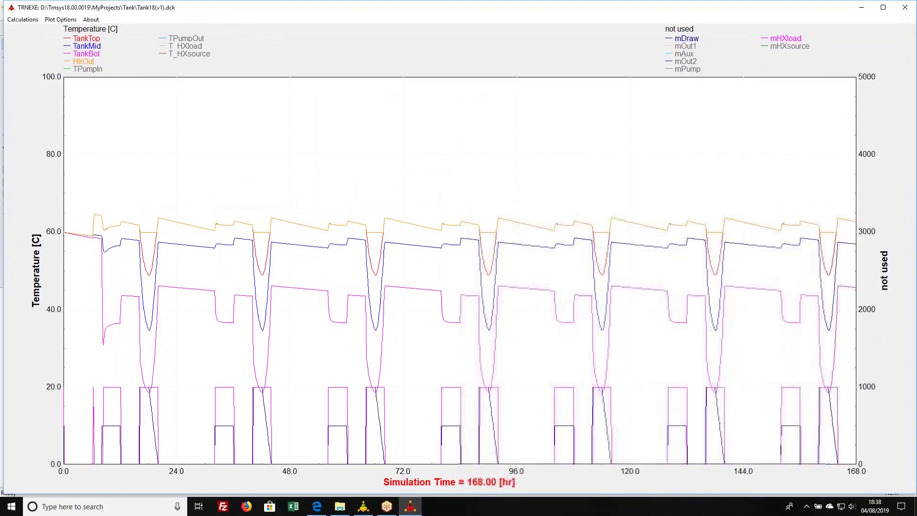
click(433, 273)
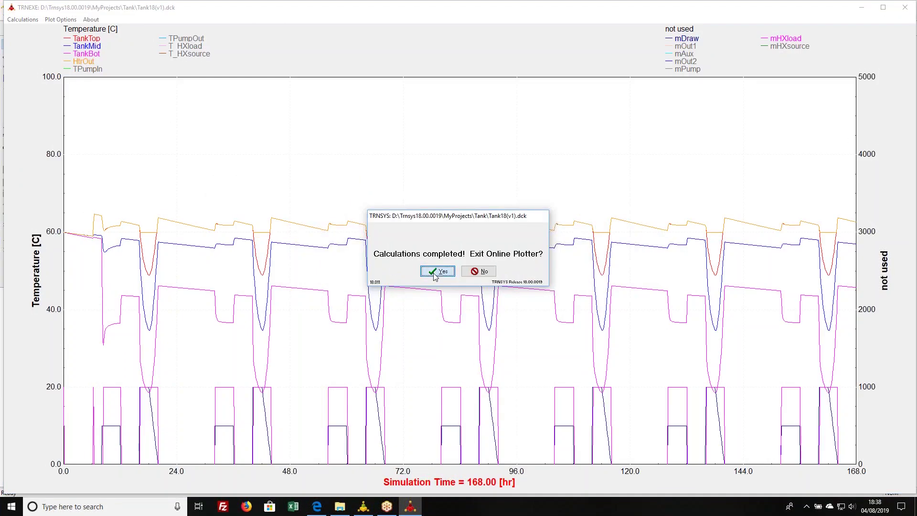
click(7, 225)
key(Tab)
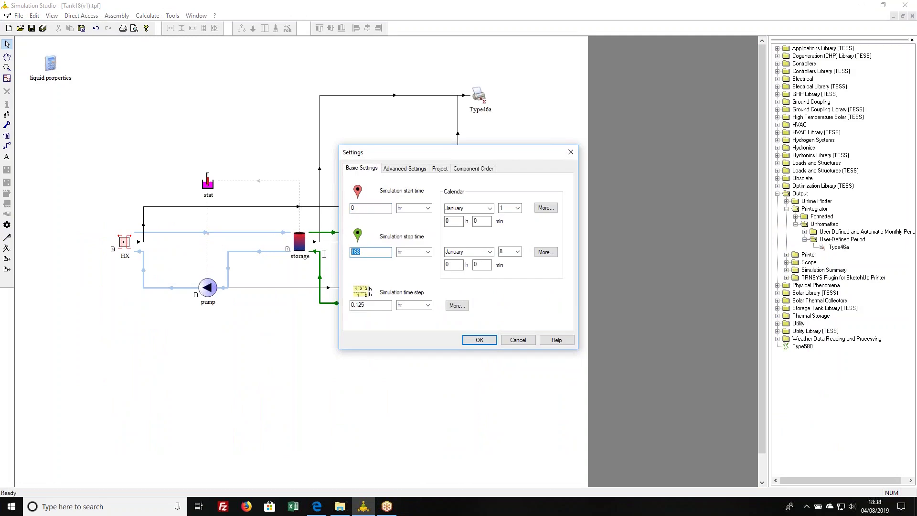
text(744)
click(479, 340)
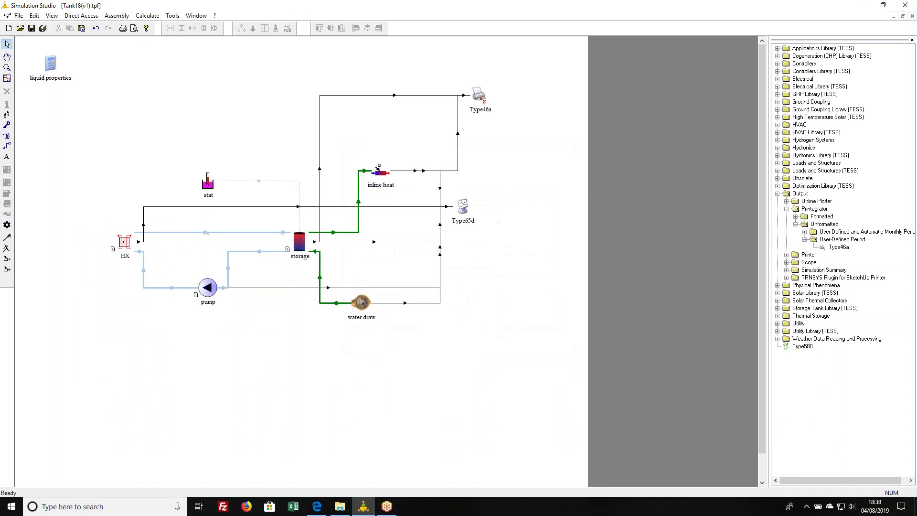
key(F8)
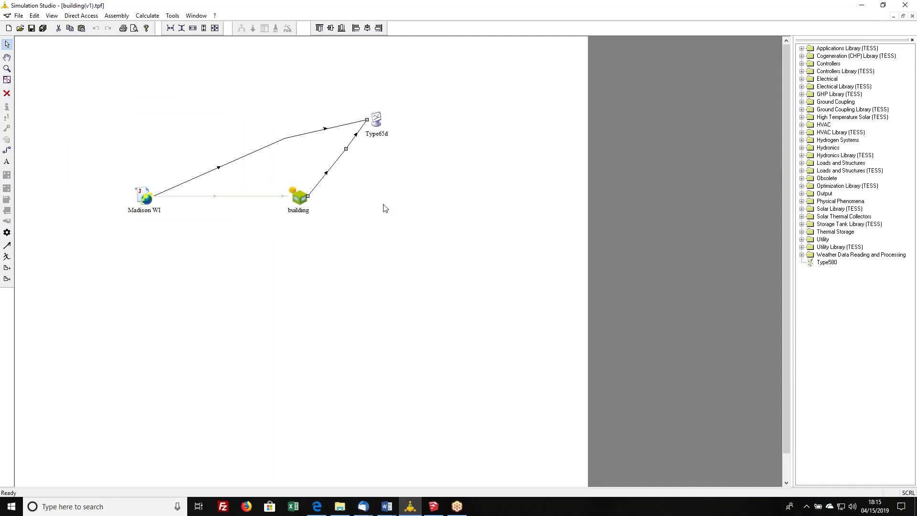
Rename the Type65d plotter to TEMP PLOT and nudge it slightly right
click(376, 134)
text(TEMP PLOT)
key(Return)
drag(384, 116, 390, 116)
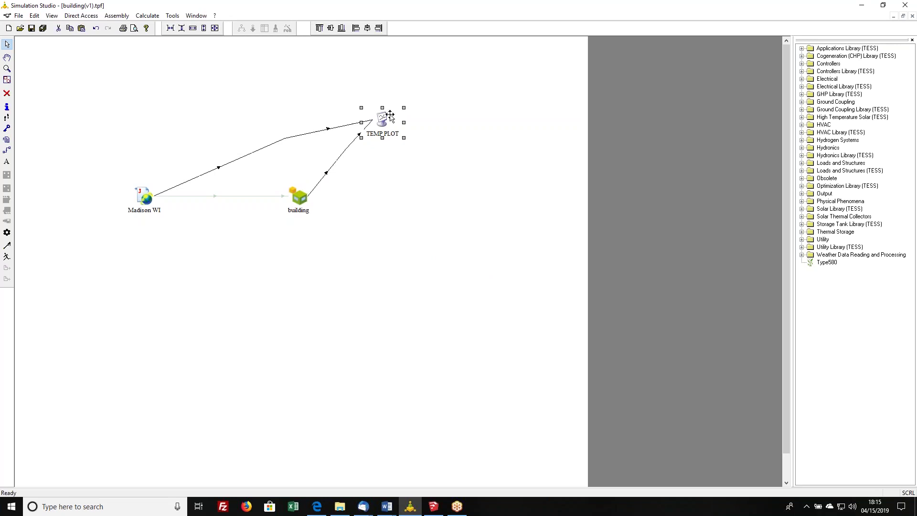
click(411, 114)
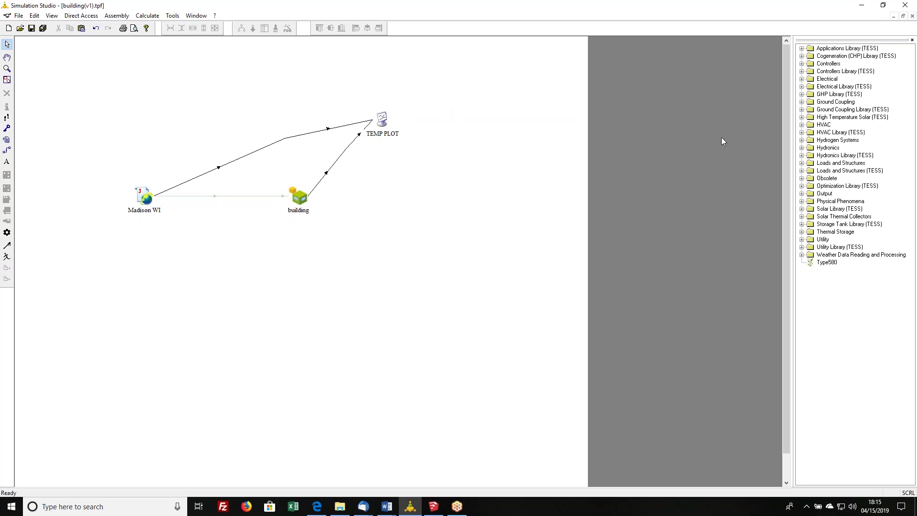
Drag a Type65d Online Plotter Without File from the Output library next to TEMP PLOT
click(801, 193)
click(810, 201)
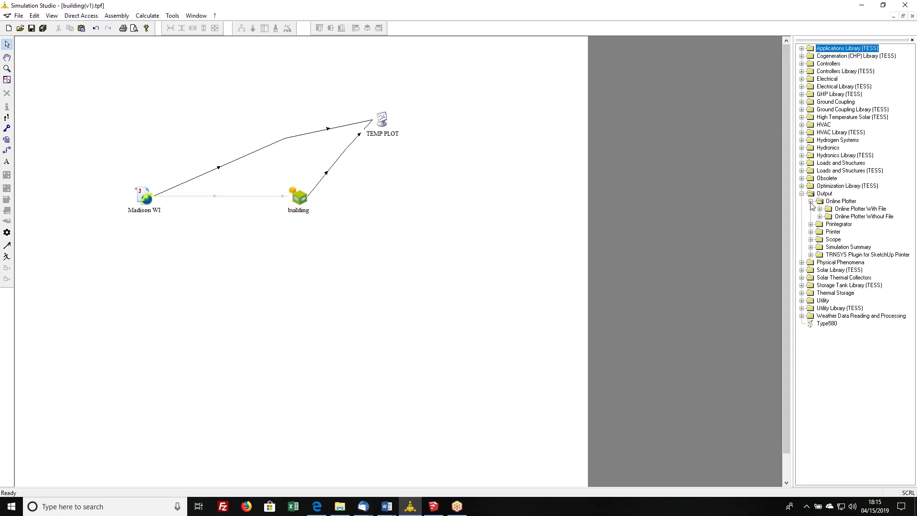
click(819, 217)
click(837, 225)
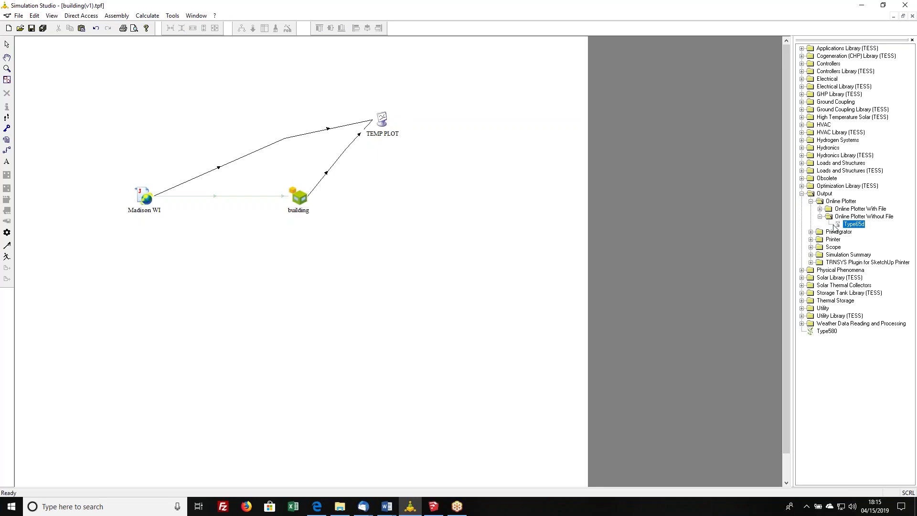
drag(833, 228, 444, 178)
click(438, 185)
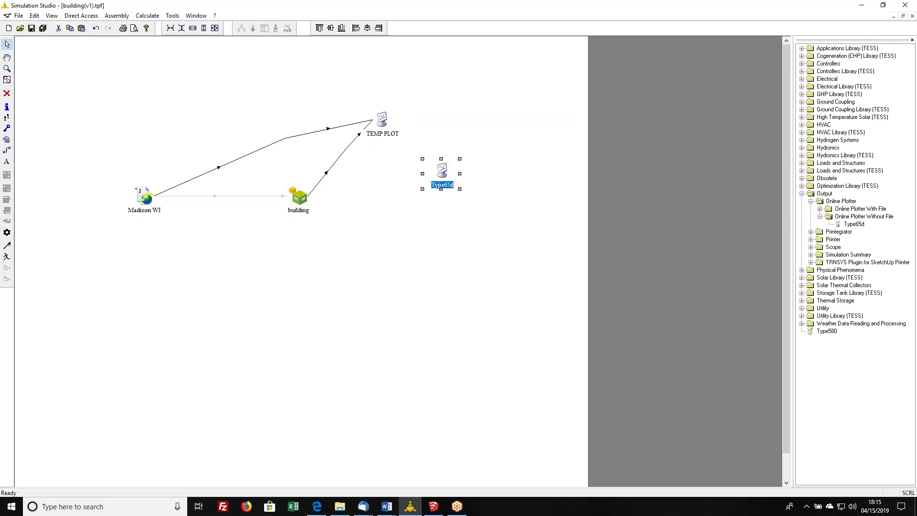
Label the new plotter ENERGY PLOT with 6 left-axis variables, 0 right-axis, and 100000 left-axis maximum
text(ENERGY PLOT)
double_click(442, 171)
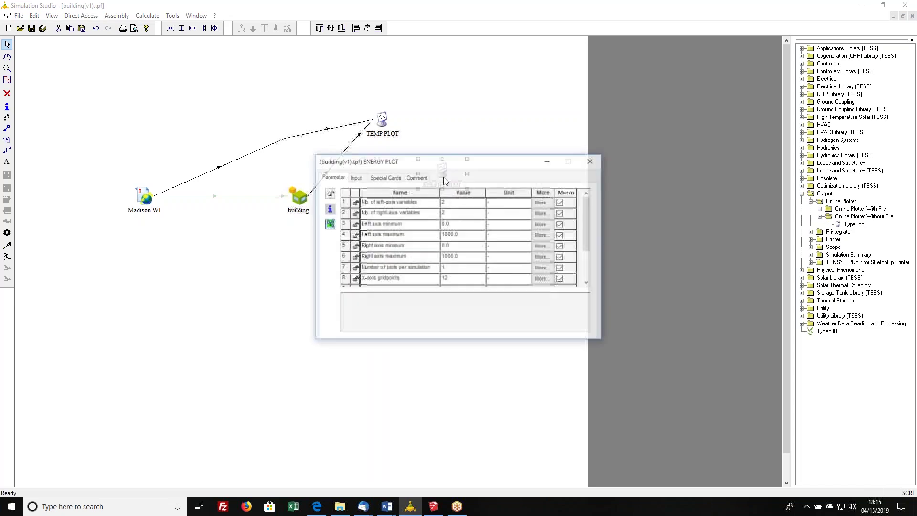
click(469, 206)
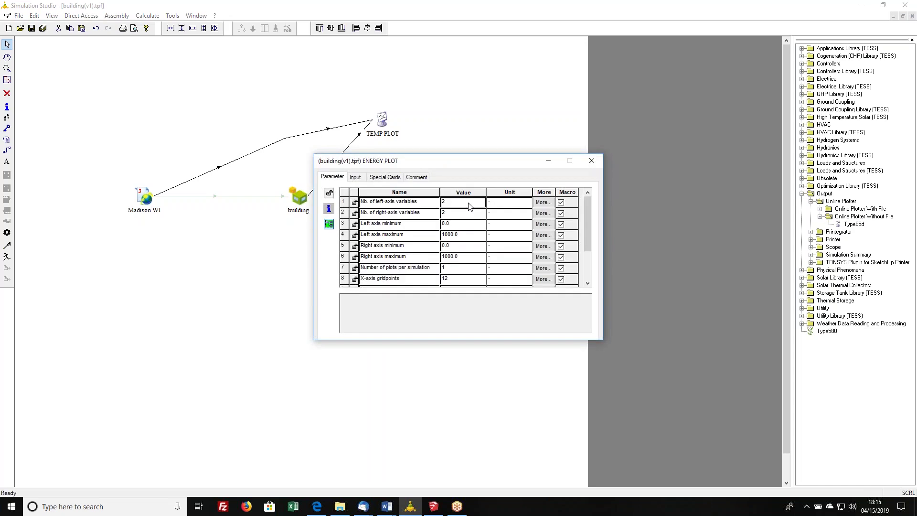
text(6)
key(Return)
text(0)
key(Return)
click(462, 234)
text(1)
scroll(462, 261, down, 1)
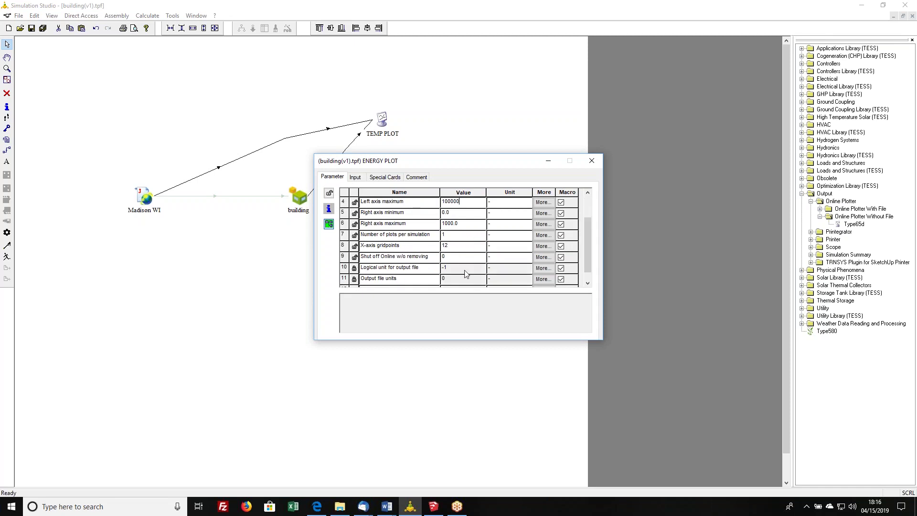
Move the ENERGY PLOT window aside and open TEMP PLOT's parameters at upper left
drag(493, 166, 539, 236)
double_click(379, 121)
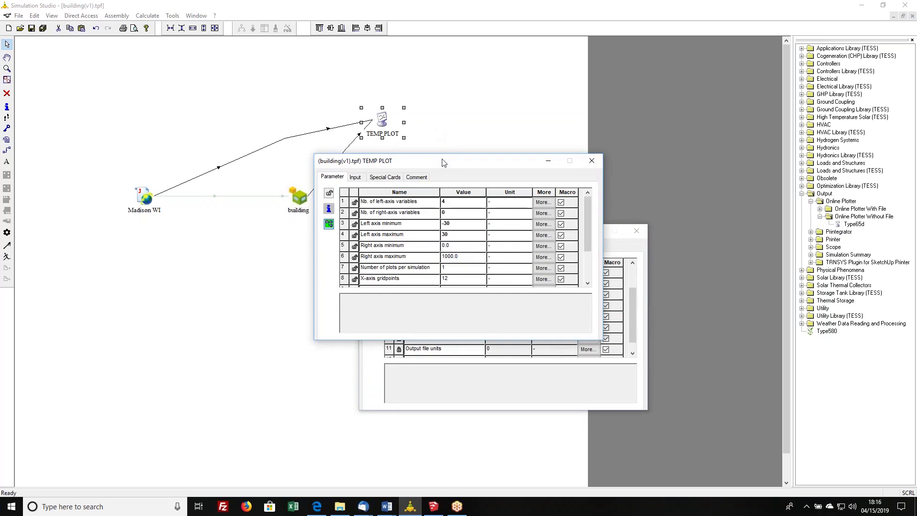
drag(467, 161, 223, 66)
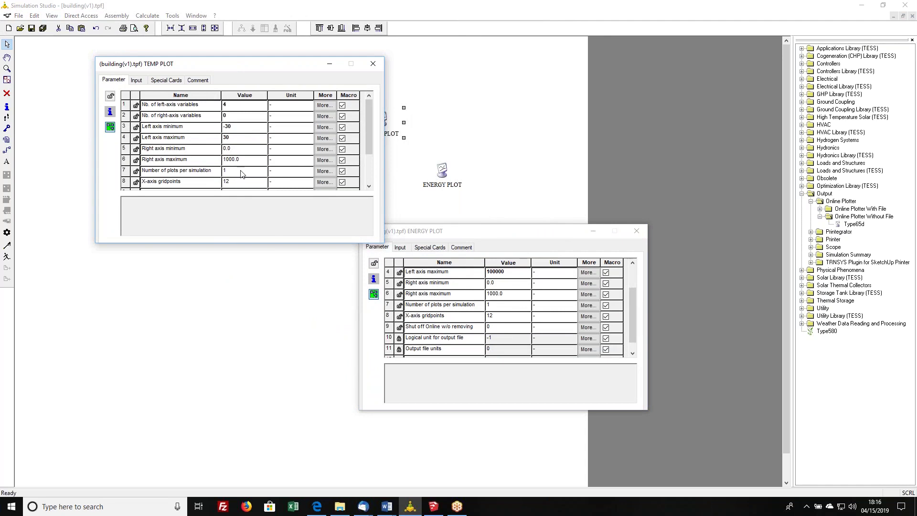
Set TEMP PLOT's plots per simulation to variable nPlots and X-axis gridpoints to 7, then return to ENERGY PLOT
click(279, 172)
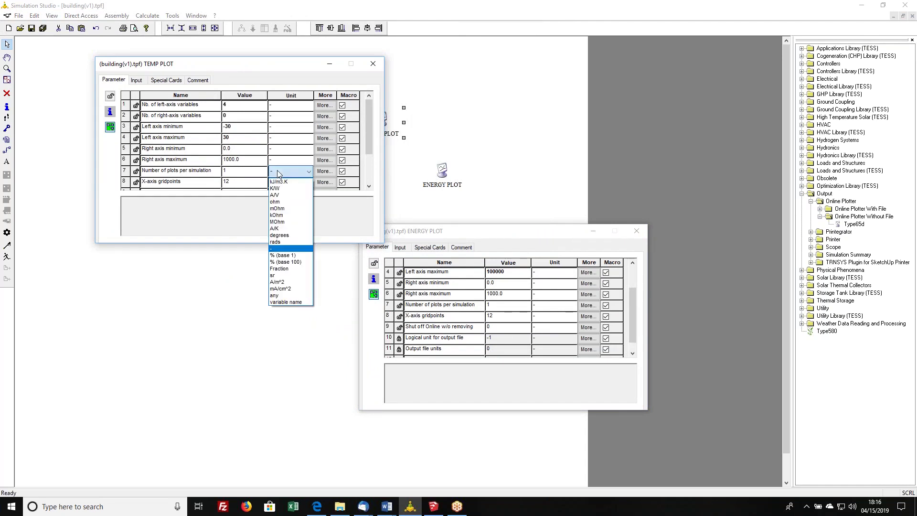
click(294, 302)
click(240, 172)
text(nPlot)
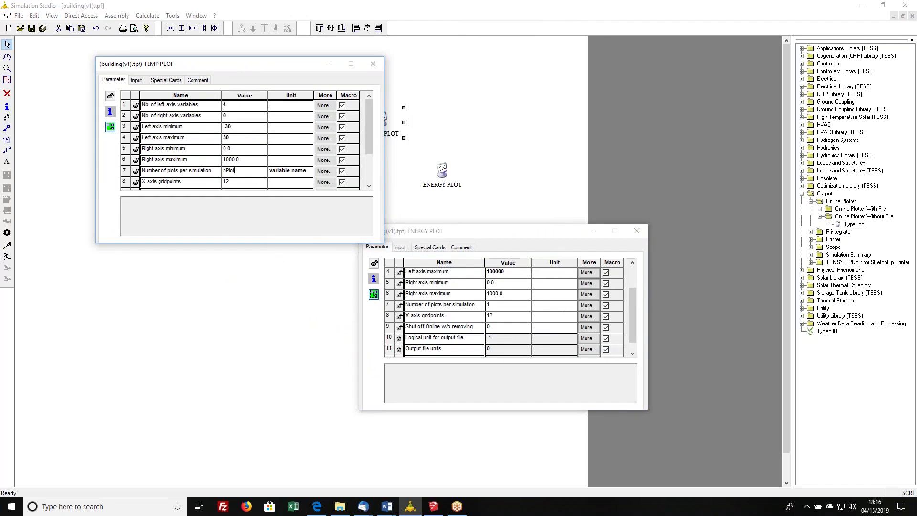
text(s)
click(243, 184)
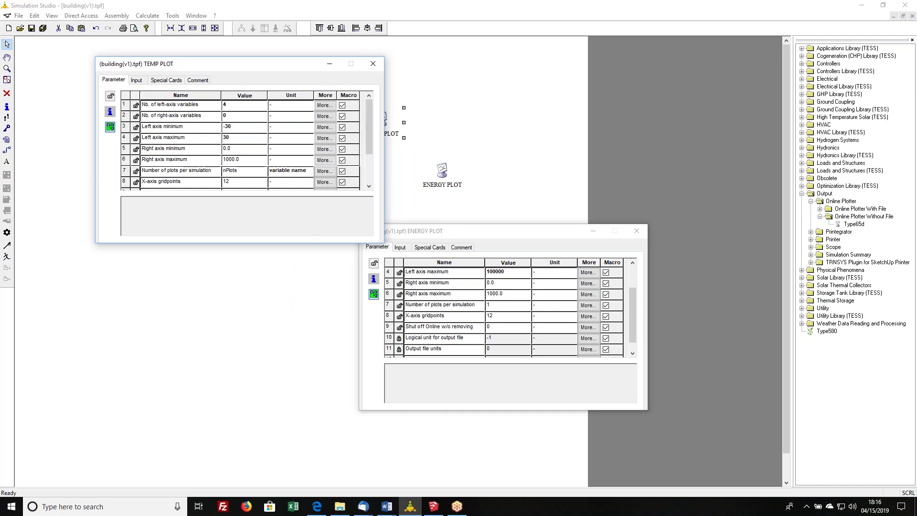
text(7)
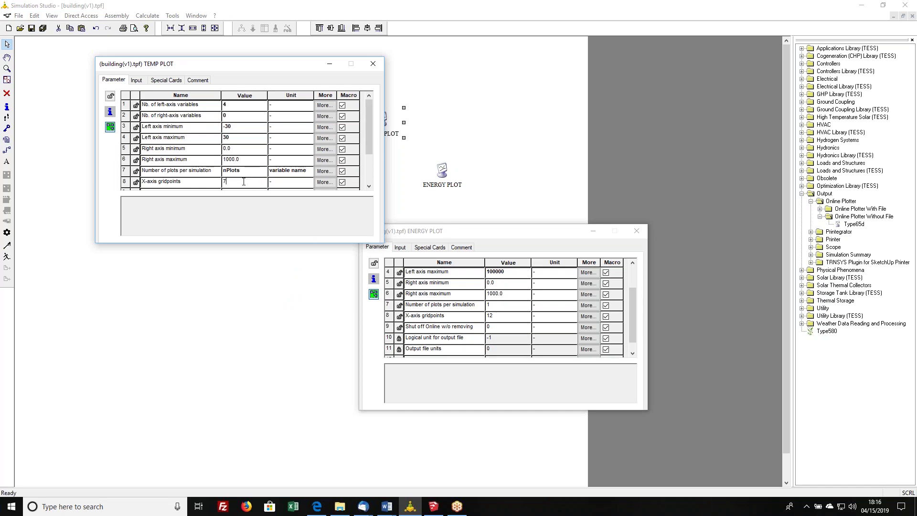
click(249, 174)
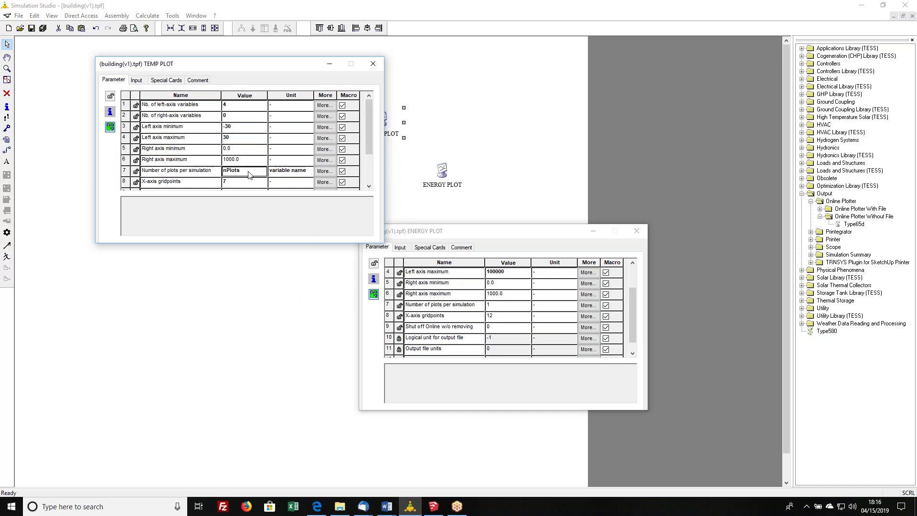
click(509, 318)
click(508, 309)
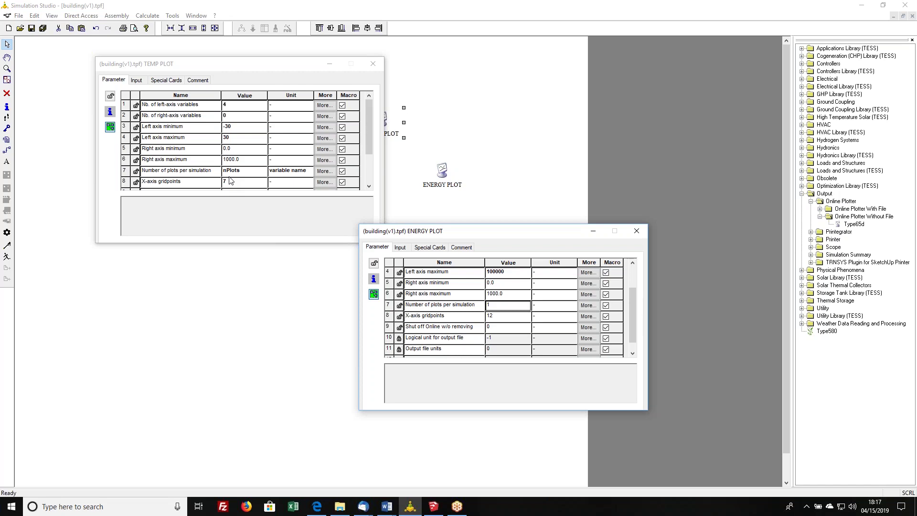
Close TEMP PLOT's parameters and check ENERGY PLOT's plots-per-simulation unit choices
click(373, 64)
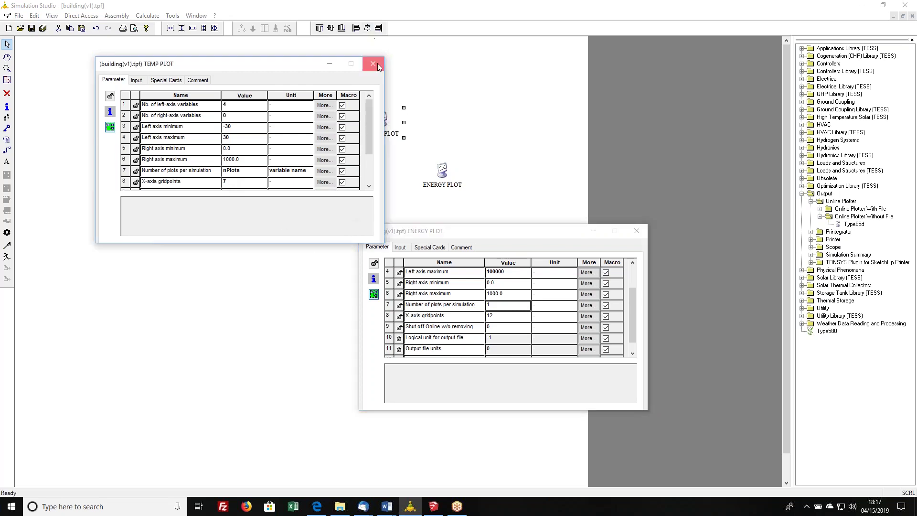
drag(465, 228, 412, 219)
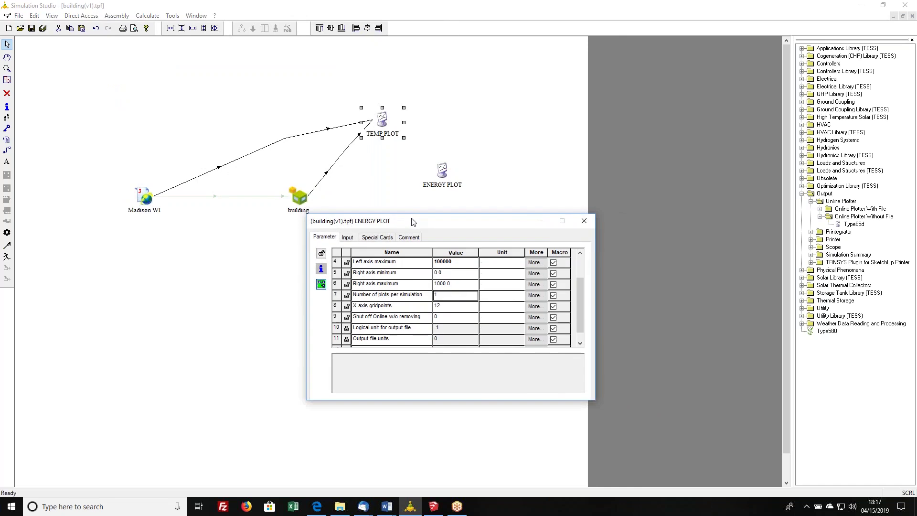
click(443, 293)
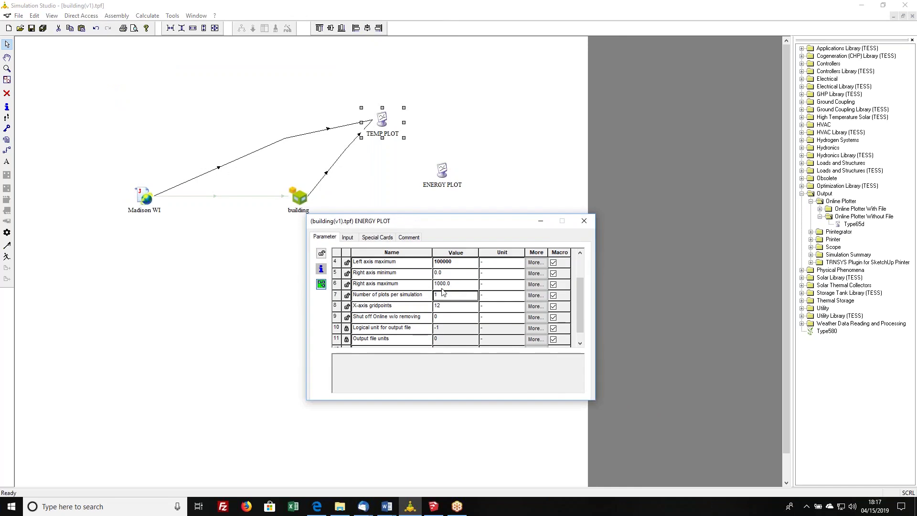
click(488, 296)
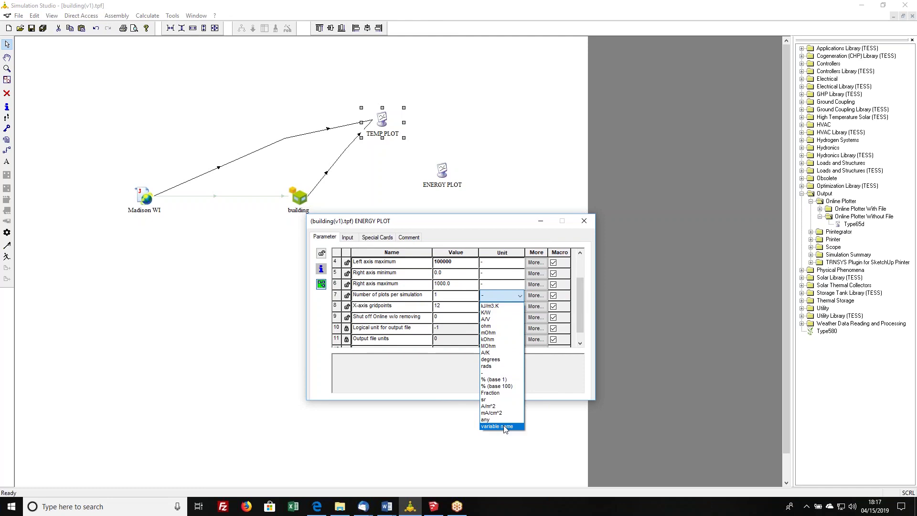
click(494, 296)
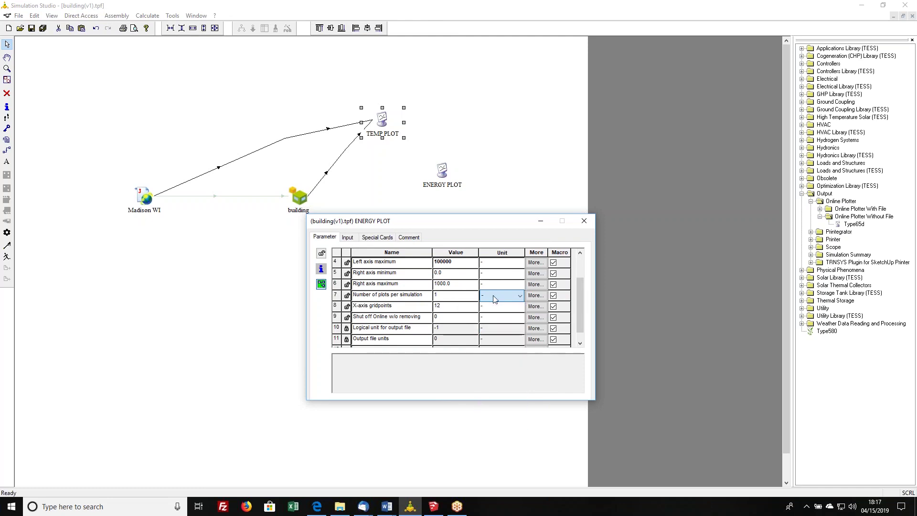
Set ENERGY PLOT's left axis title to "Energy [kJ/h]"
click(347, 238)
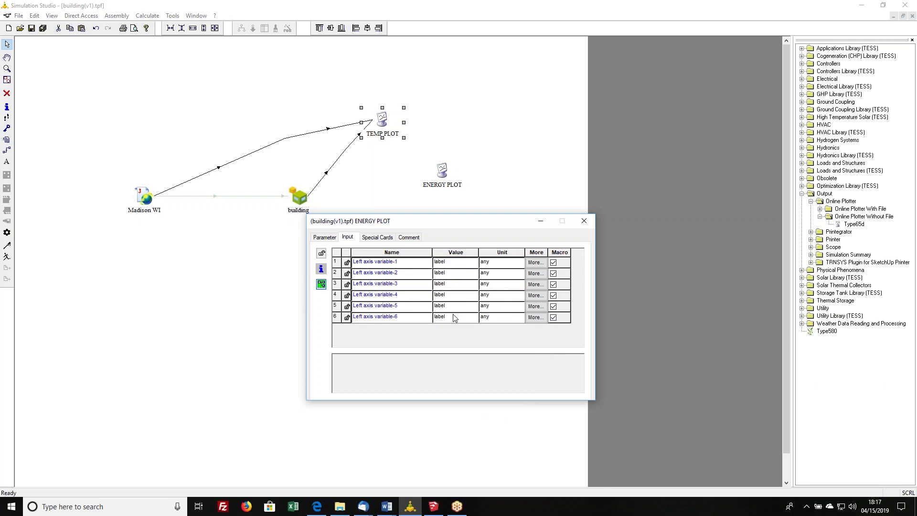
click(384, 238)
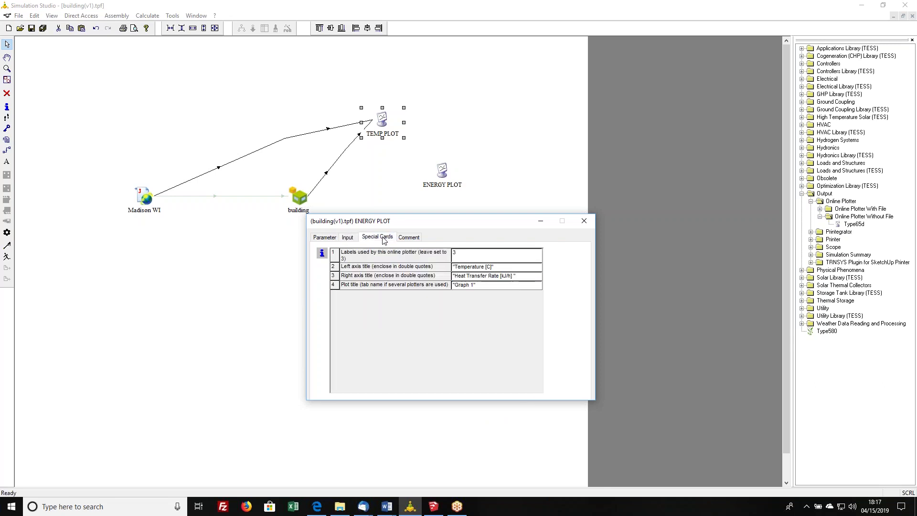
click(462, 267)
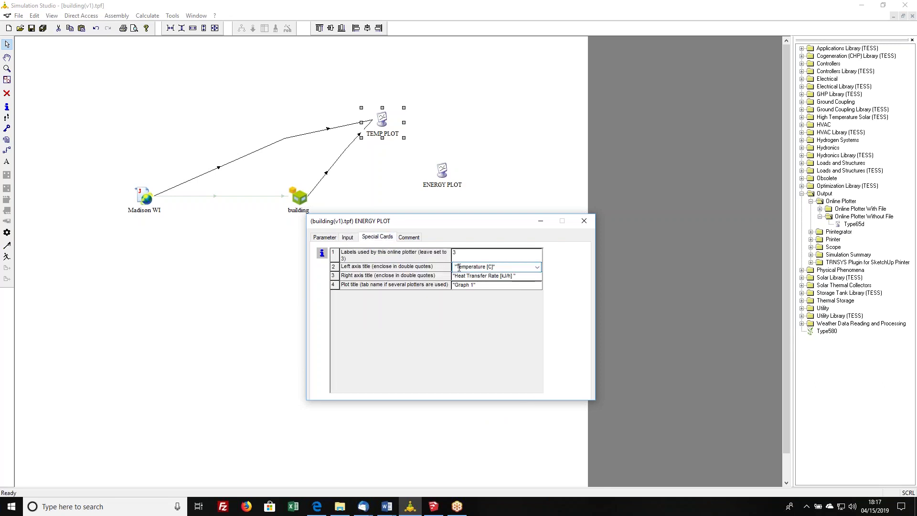
mouse_move(459, 268)
mouse_down()
mouse_move(492, 268)
mouse_move(442, 267)
mouse_up()
text("Energy [kJ/h)
click(482, 276)
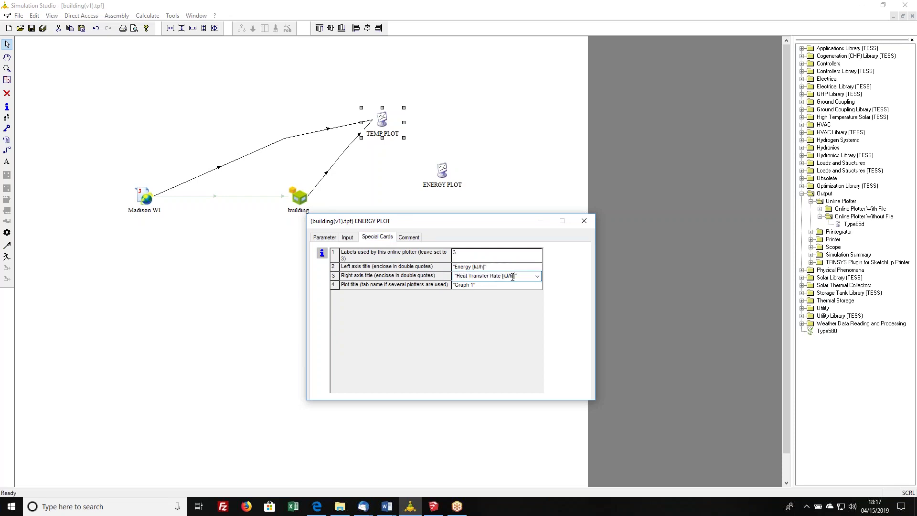
Clear the right axis title and rename the plot title from Graph 1 to loads
drag(514, 276, 458, 278)
key(Delete)
click(456, 285)
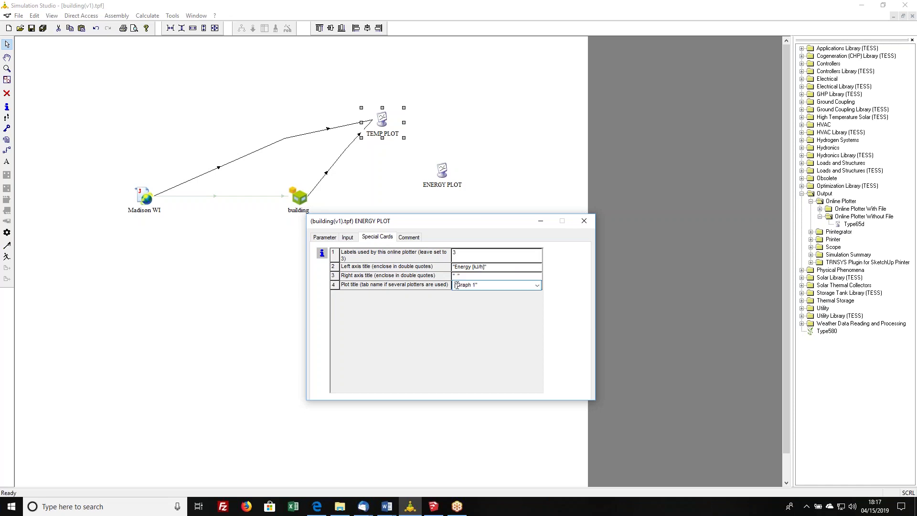
drag(456, 285, 476, 290)
text(loads)
click(348, 237)
click(329, 237)
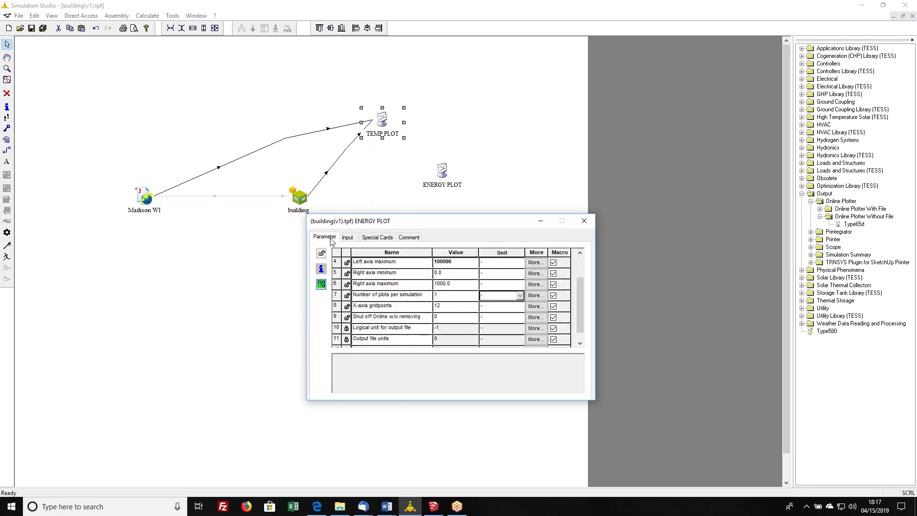
Close ENERGY PLOT's settings and link the building to ENERGY PLOT
click(583, 221)
click(6, 150)
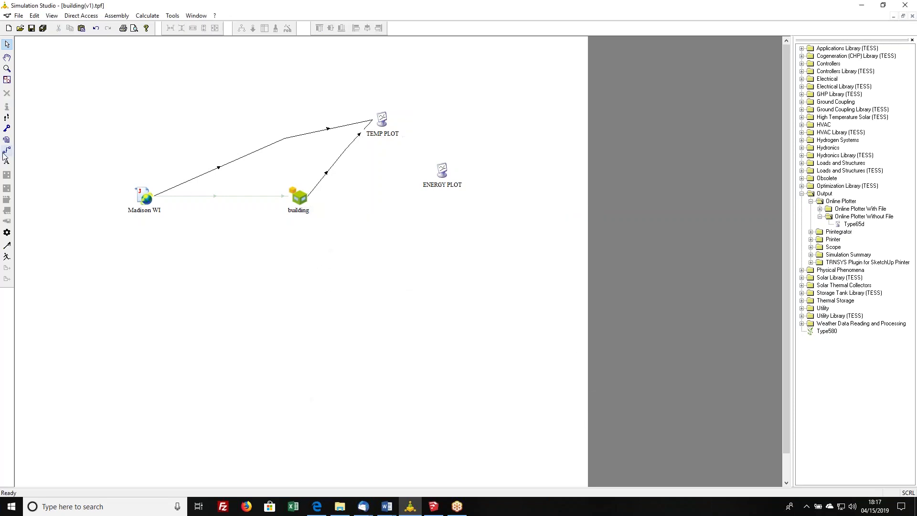
drag(303, 196, 432, 171)
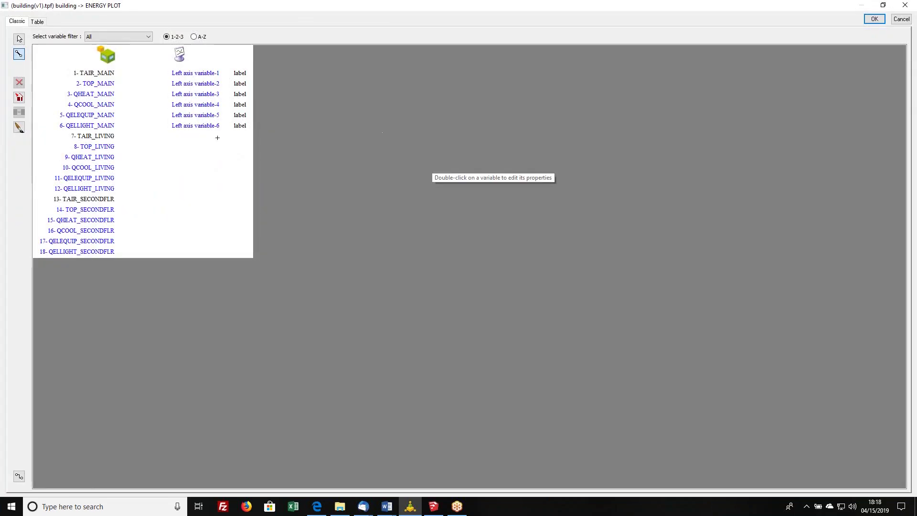
Map QHEAT/QCOOL for MAIN, LIVING and SECONDFLR to left-axis variables 1–6 and confirm
drag(104, 95, 191, 73)
drag(113, 105, 181, 84)
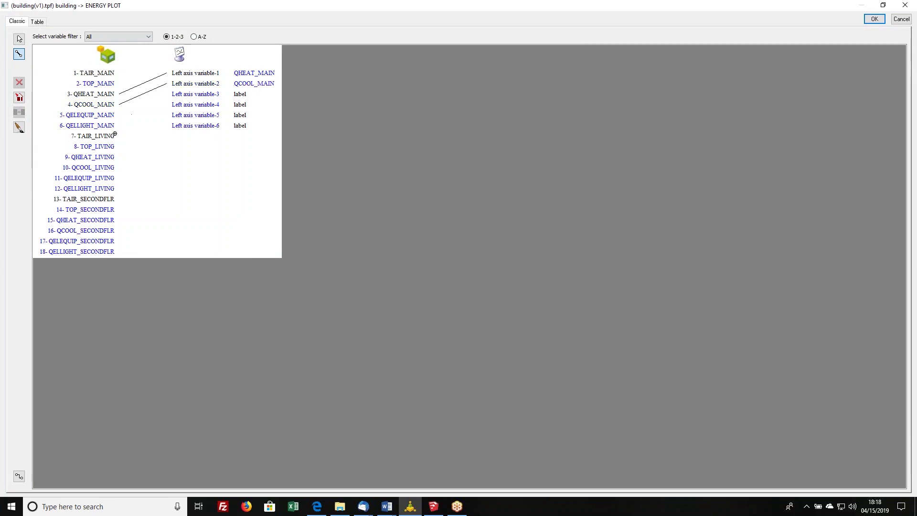
drag(101, 155, 192, 94)
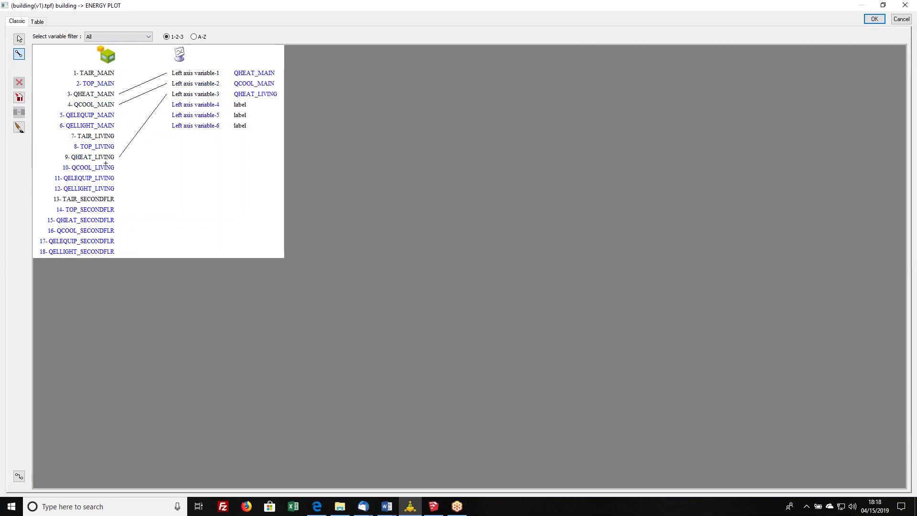
drag(126, 152, 192, 105)
drag(137, 189, 191, 115)
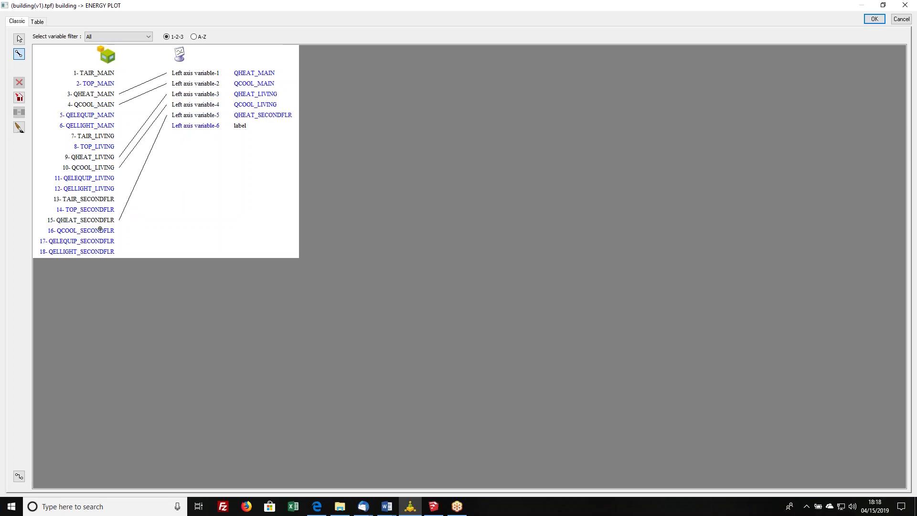
drag(101, 231, 191, 126)
click(877, 20)
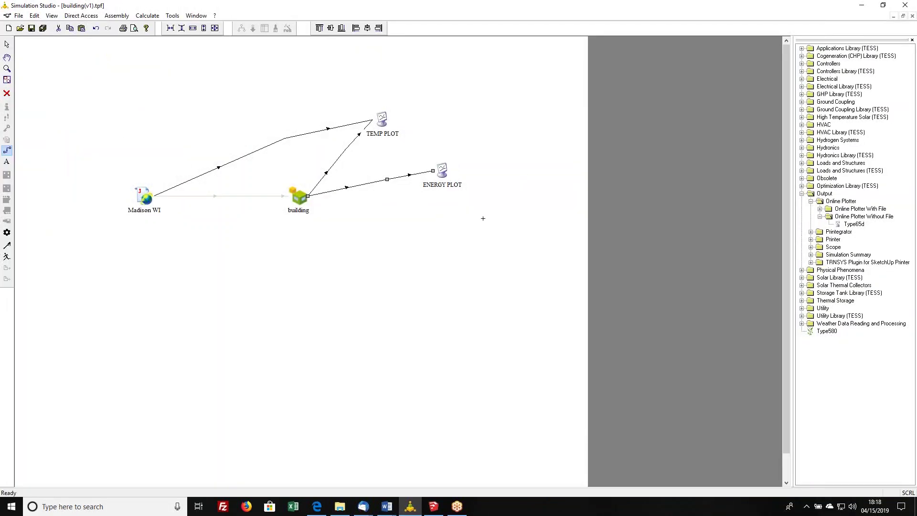
Run the simulation, keep the plotter open, and inspect load values on the loads plot
click(6, 258)
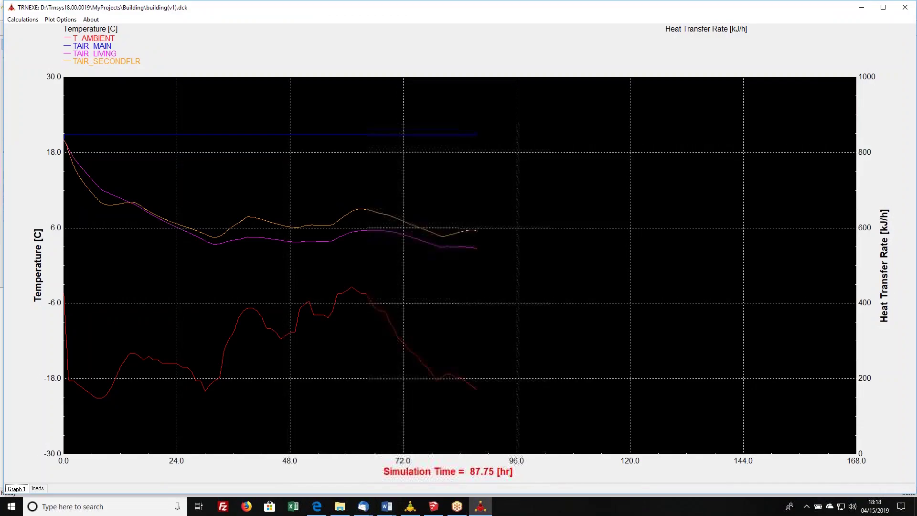
click(472, 269)
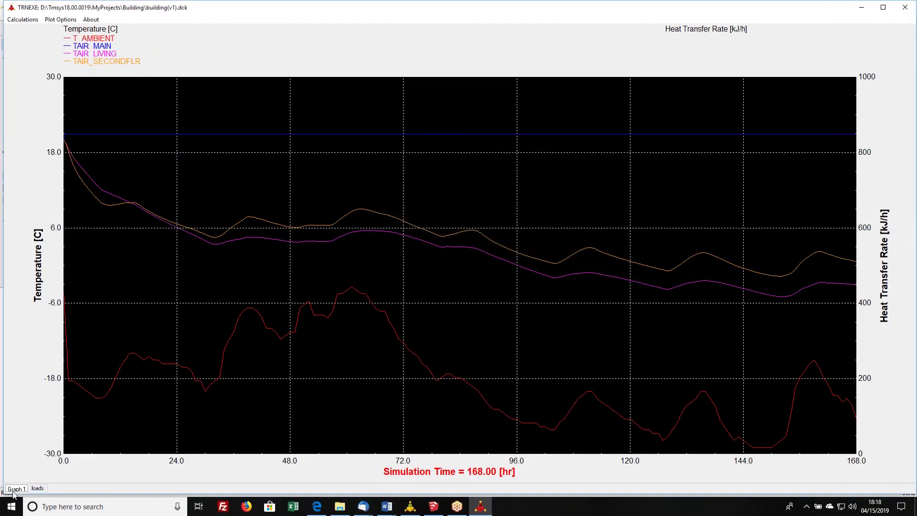
click(37, 489)
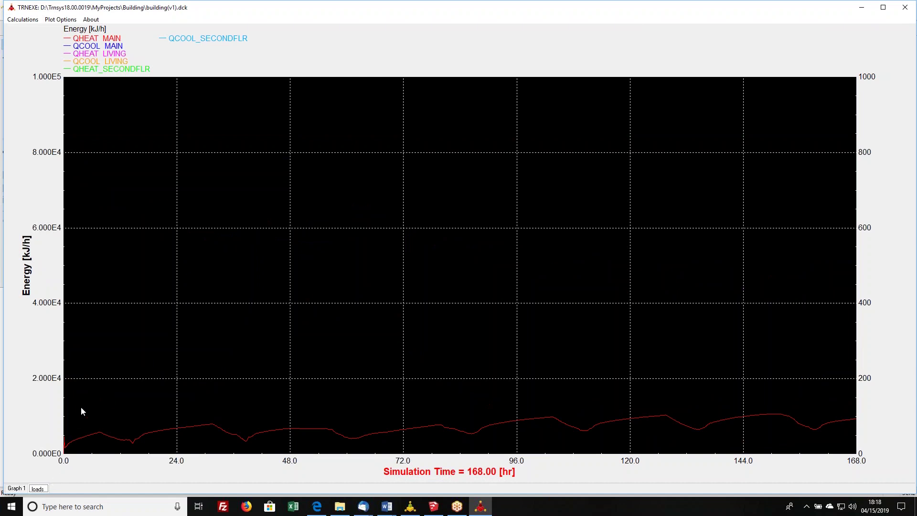
drag(81, 408, 121, 405)
drag(82, 272, 776, 405)
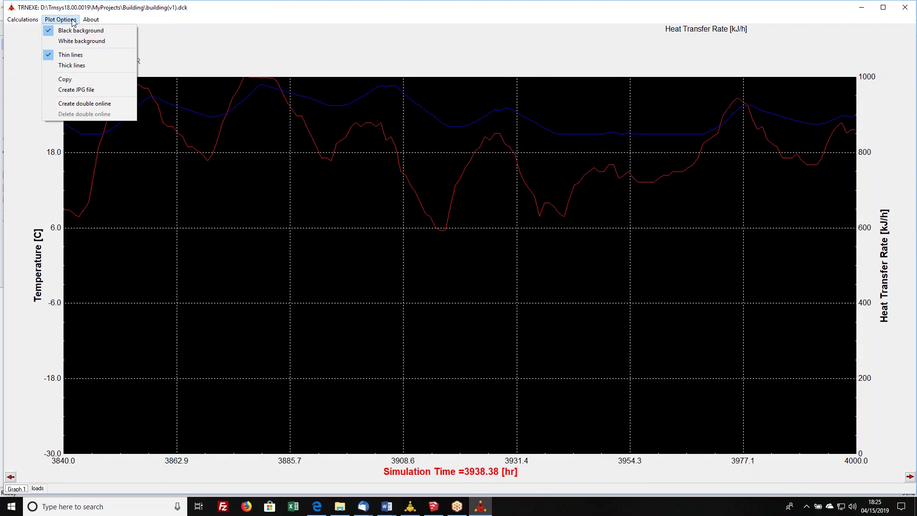
Stack Graph 1 above the loads plot, cap the energy axis at 20000 kJ/h, and compare values
click(89, 104)
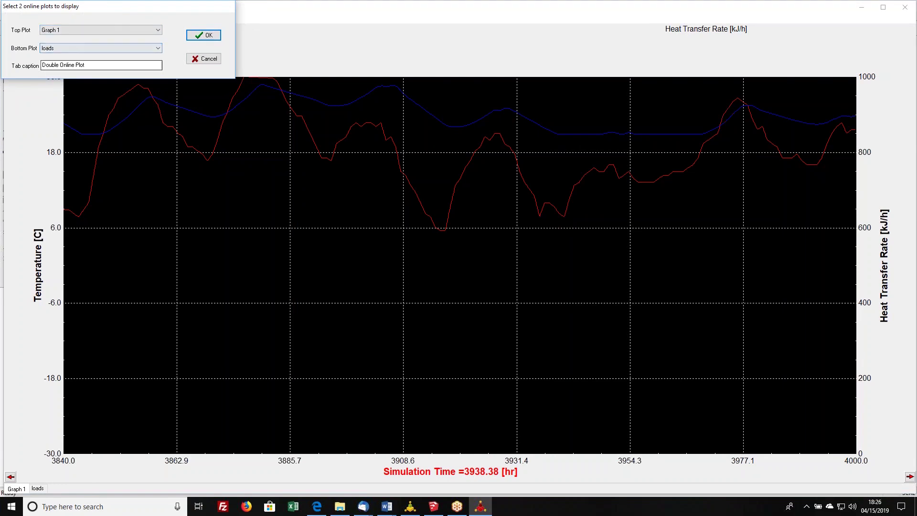
click(212, 34)
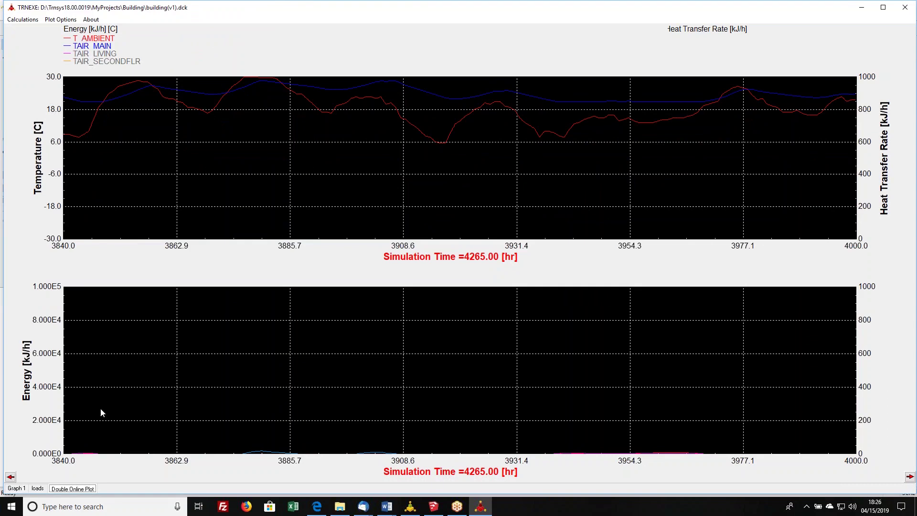
click(44, 285)
key(Tab)
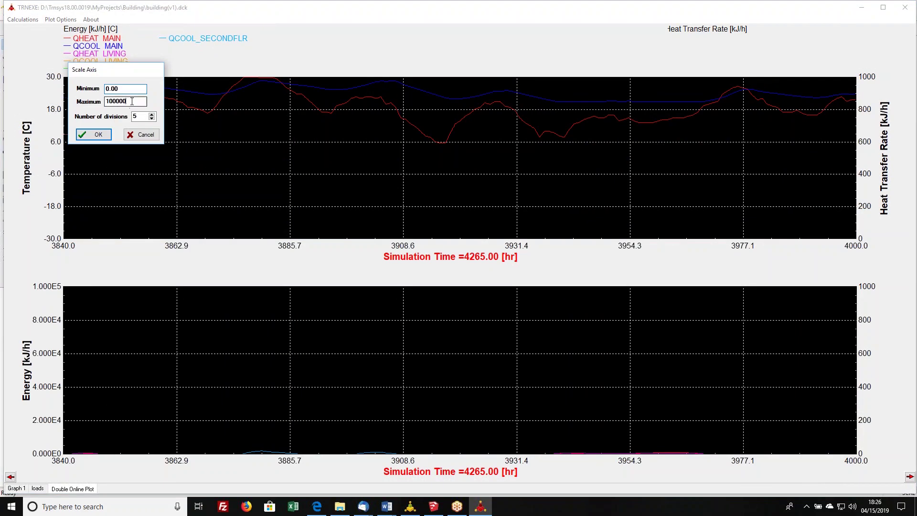
text(20000)
click(97, 136)
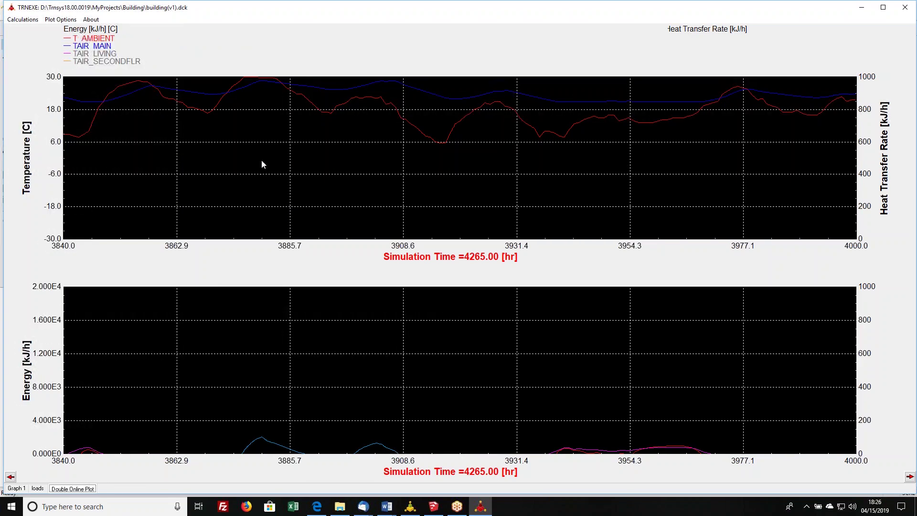
drag(262, 163, 582, 189)
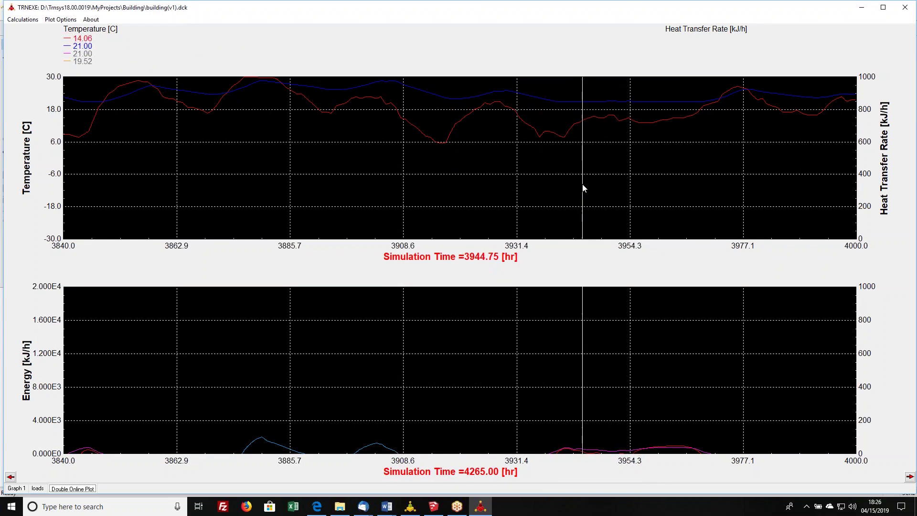
Show the TAIR_LIVING curve and read temperatures near hour 3946.50 and loads near hour 3945
click(107, 54)
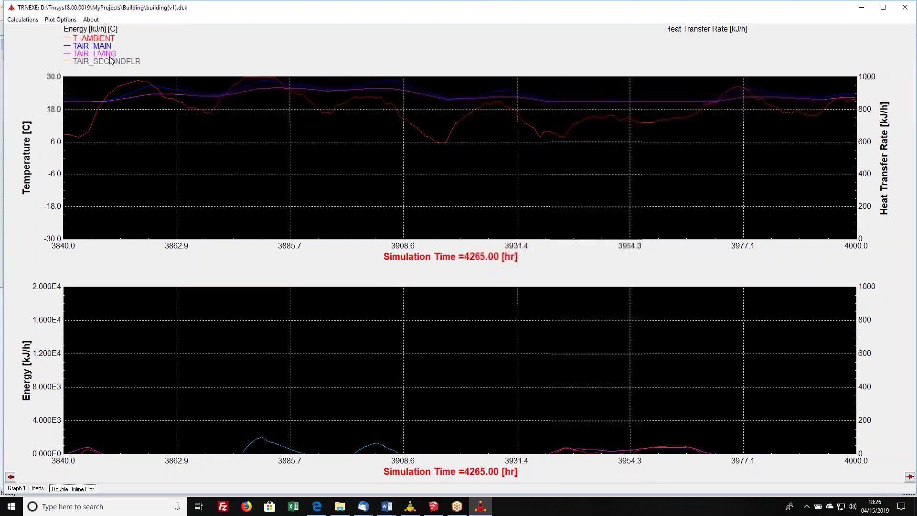
drag(572, 123, 597, 326)
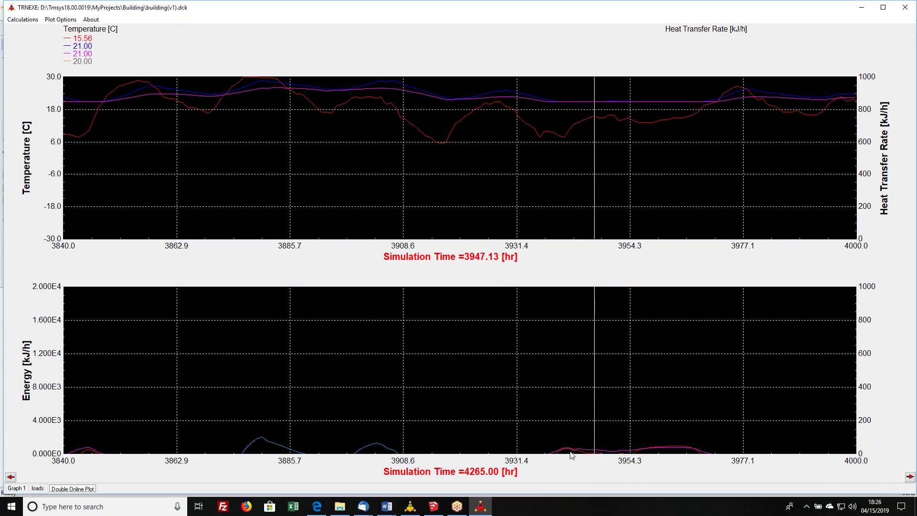
drag(581, 363, 596, 204)
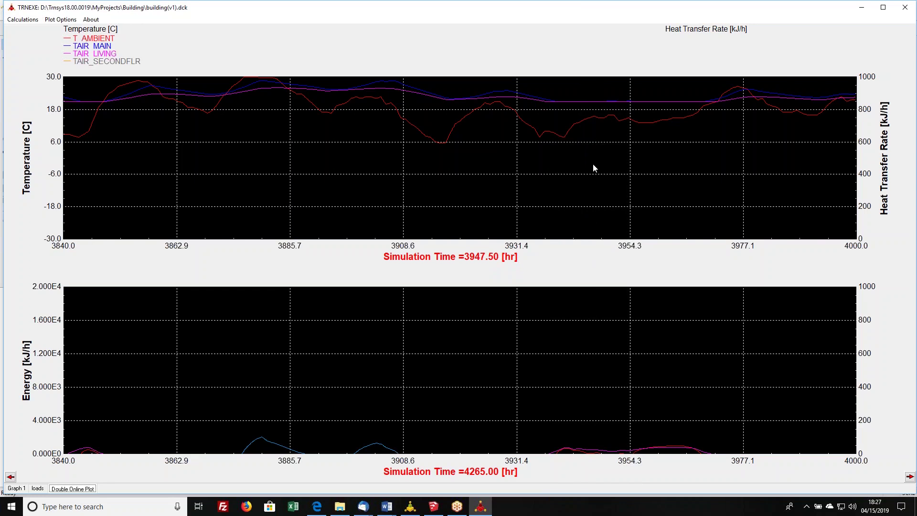
drag(593, 169, 592, 170)
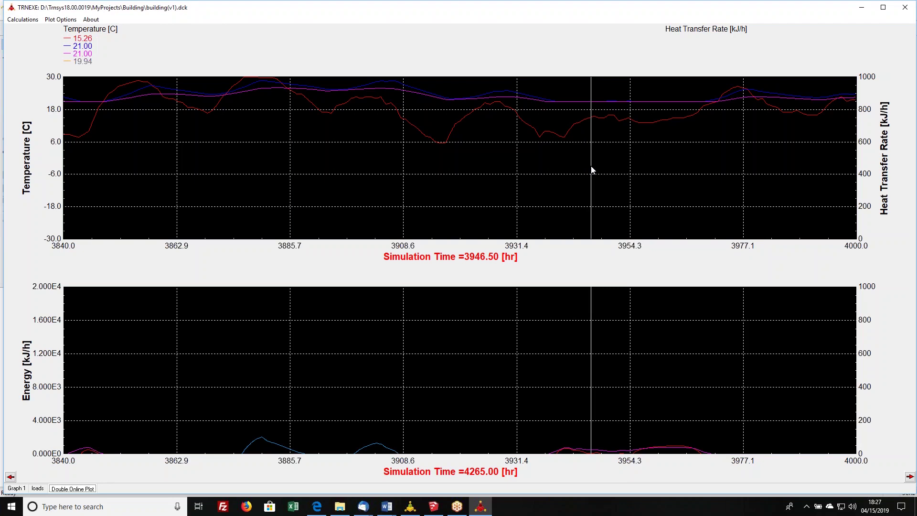
drag(591, 170, 592, 191)
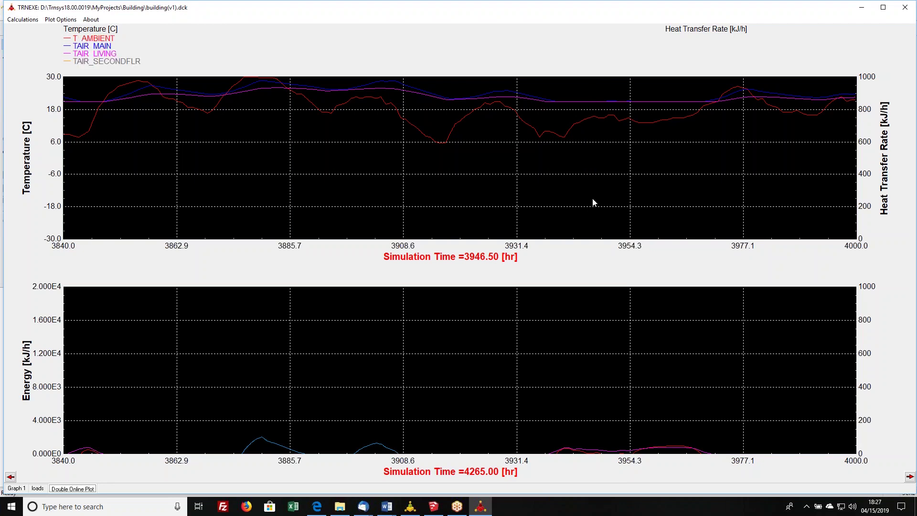
click(584, 342)
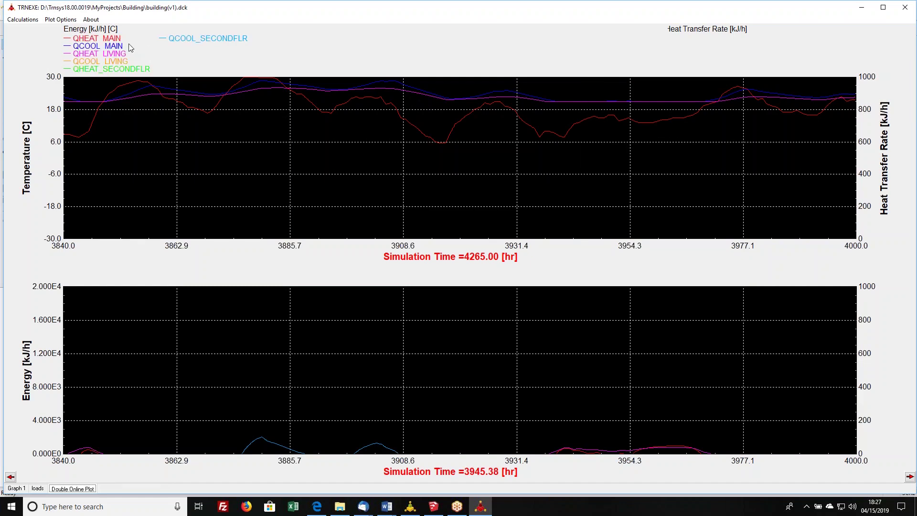